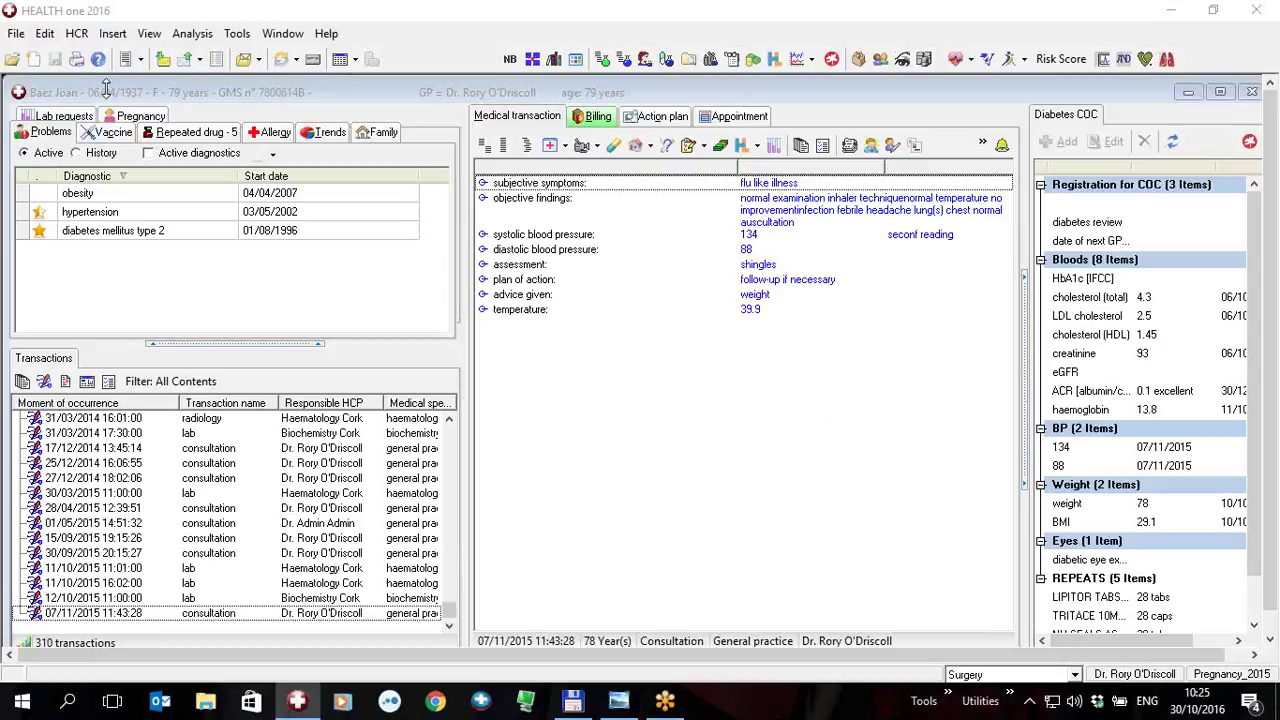
# Create a referral letter for the open patient from the quickletHeaded_3 template.
pyautogui.click(141, 63)
pyautogui.click(141, 63)
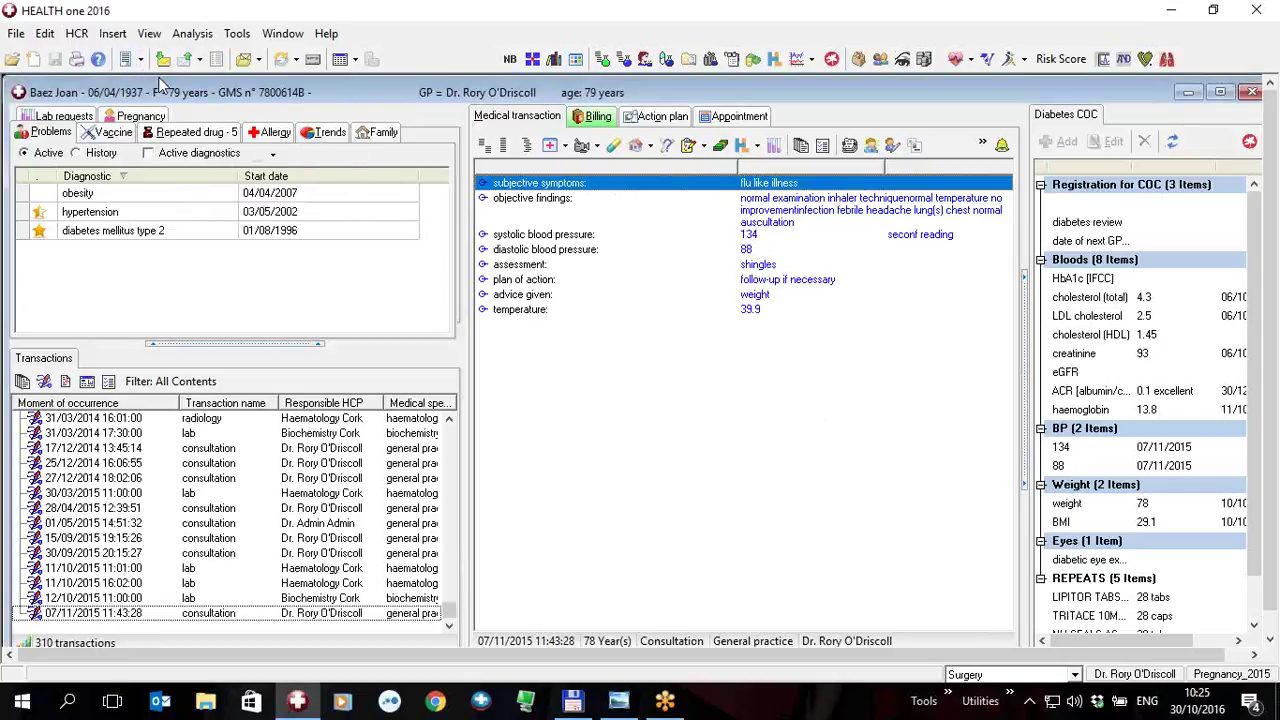
pyautogui.click(142, 63)
pyautogui.click(150, 81)
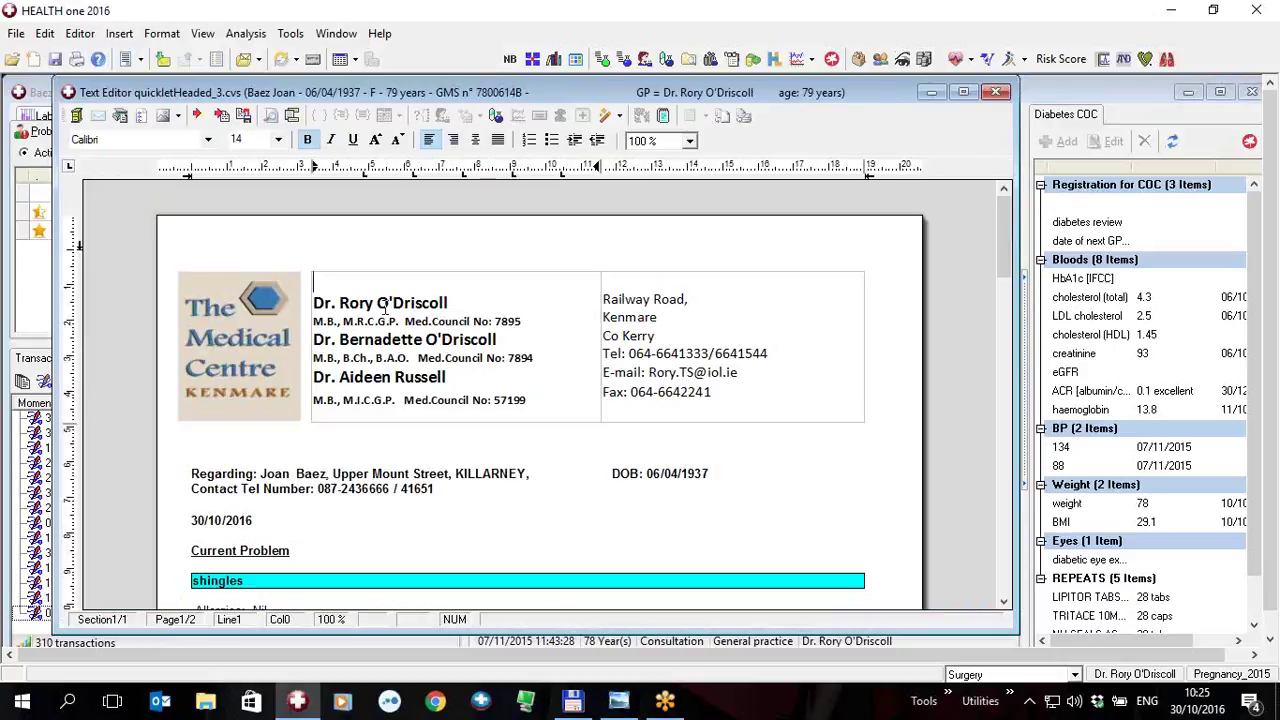
# Move "flu like illness" directly under the Subjective Symptoms heading and place the cursor on the blank line below it.
pyautogui.scroll(-8, 309, 480)
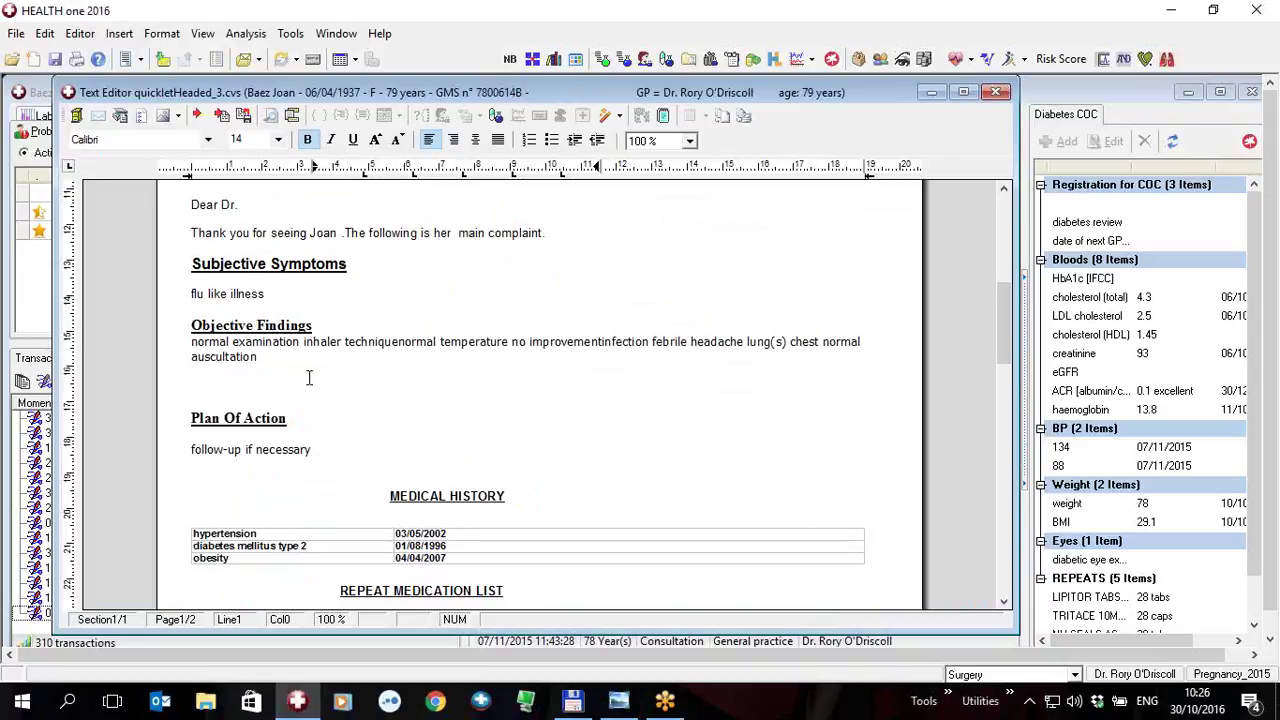
pyautogui.click(196, 305)
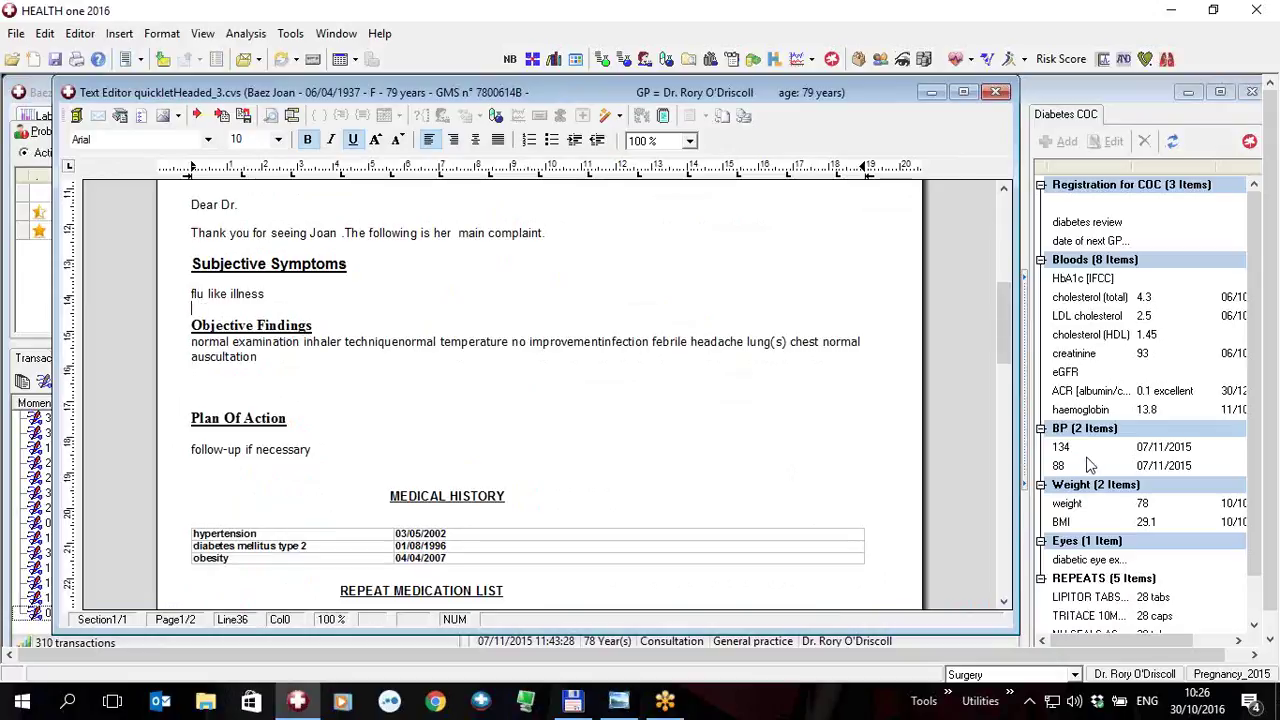
pyautogui.hotkey('ctrl', 'z')
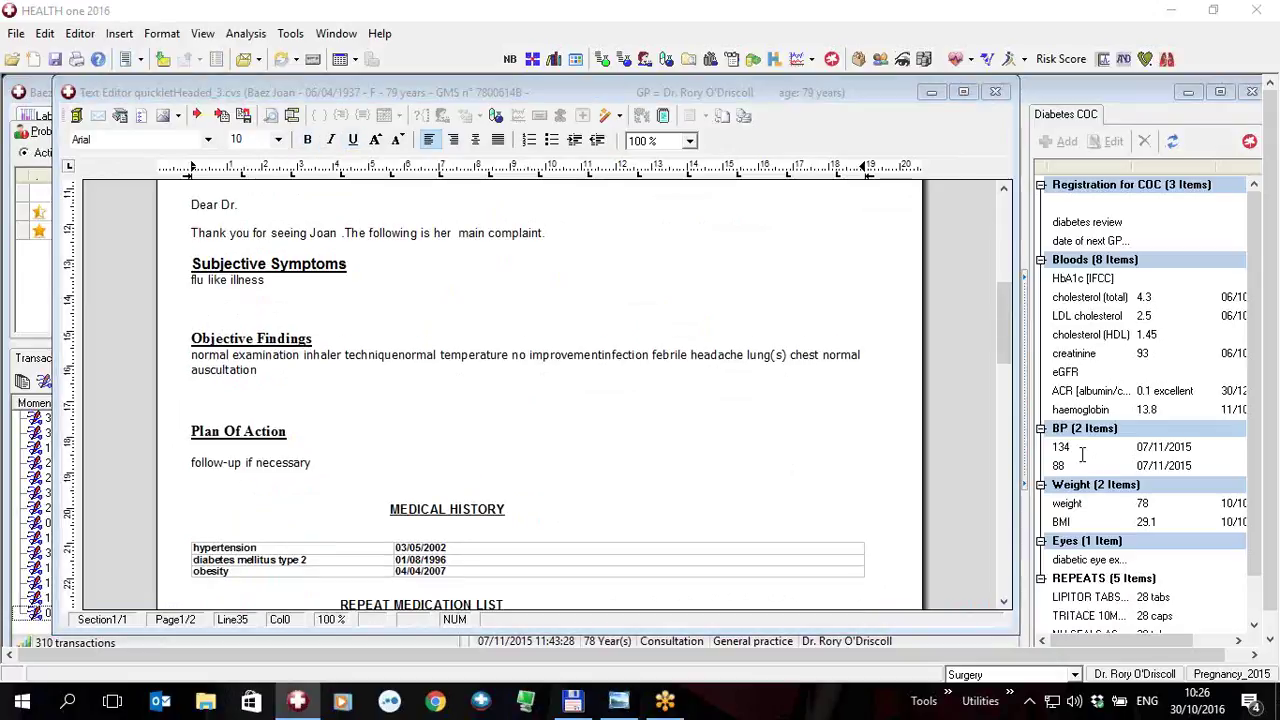
pyautogui.click(196, 296)
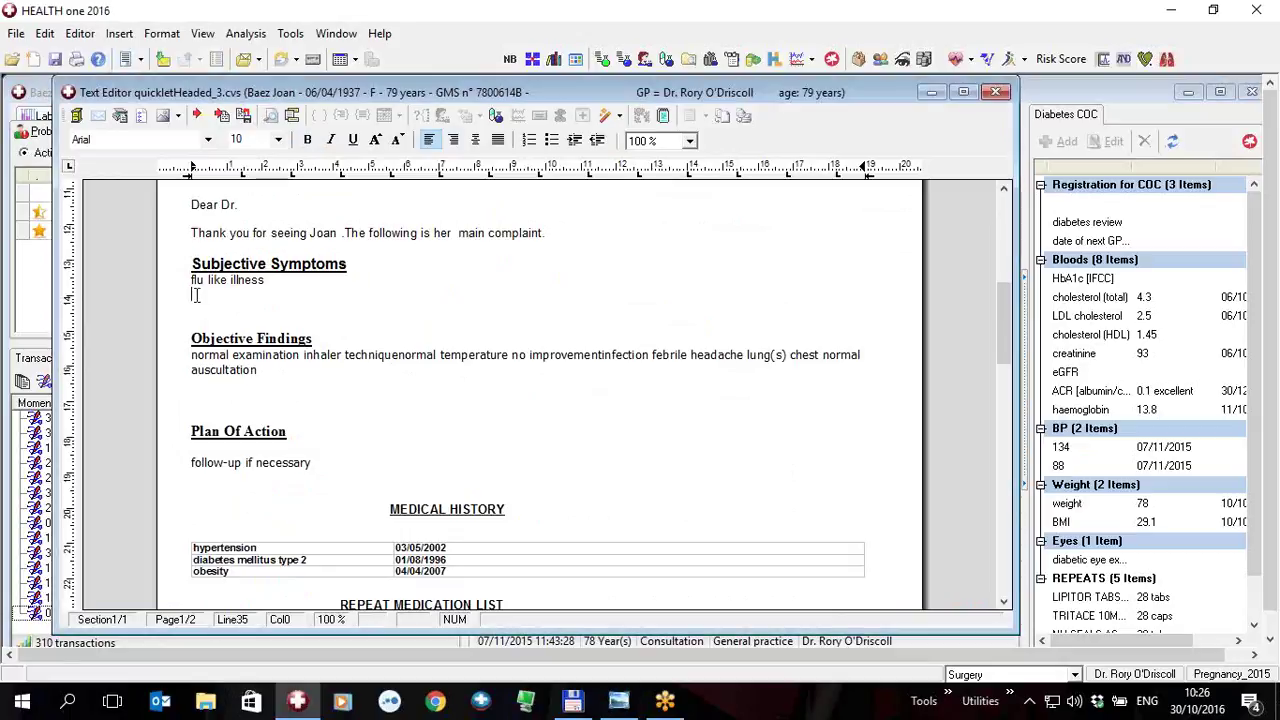
# Insert the last 3 dated values of total cholesterol, LDL cholesterol, triglycerides and blood sugar from trends as a table below "flu like illness".
pyautogui.click(621, 121)
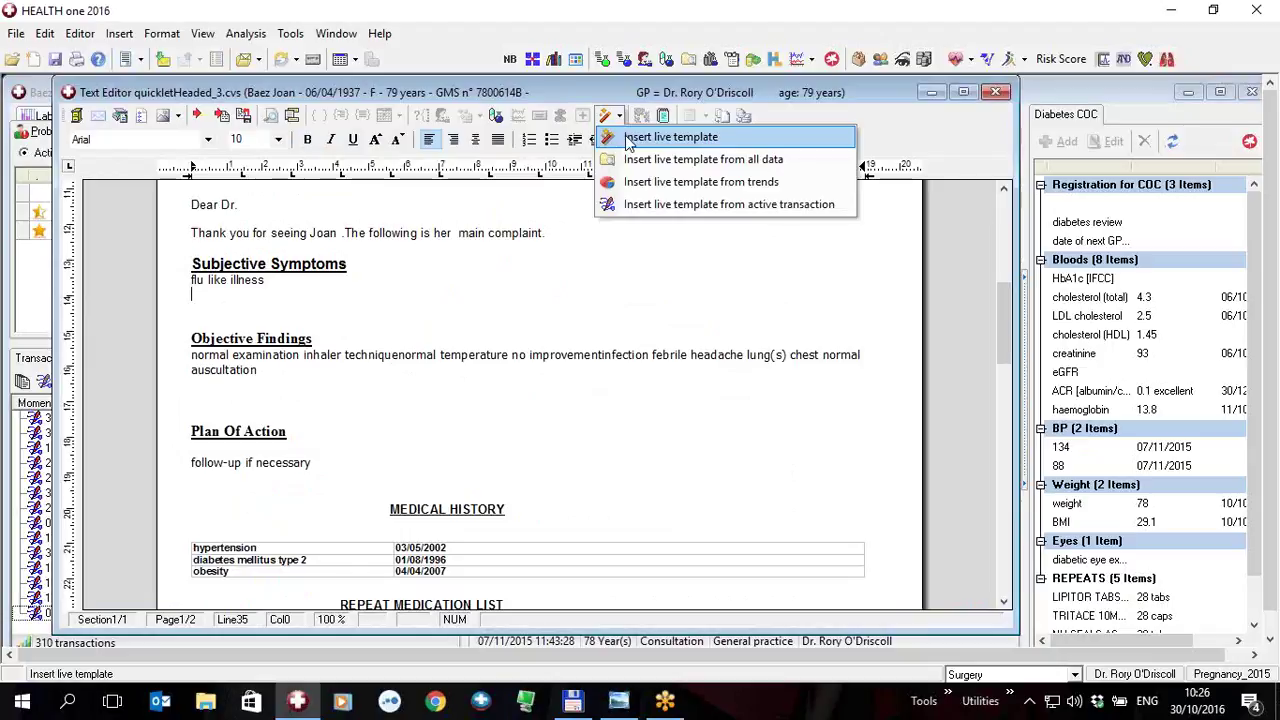
pyautogui.click(627, 190)
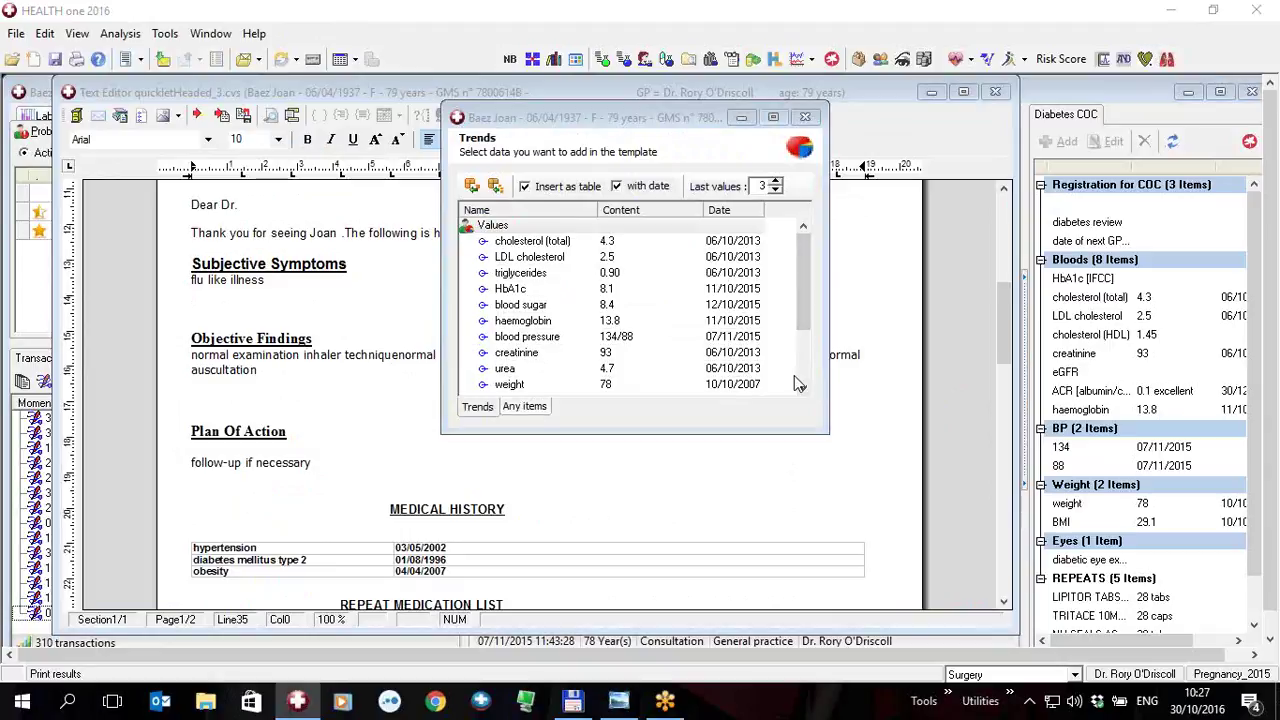
pyautogui.click(520, 245)
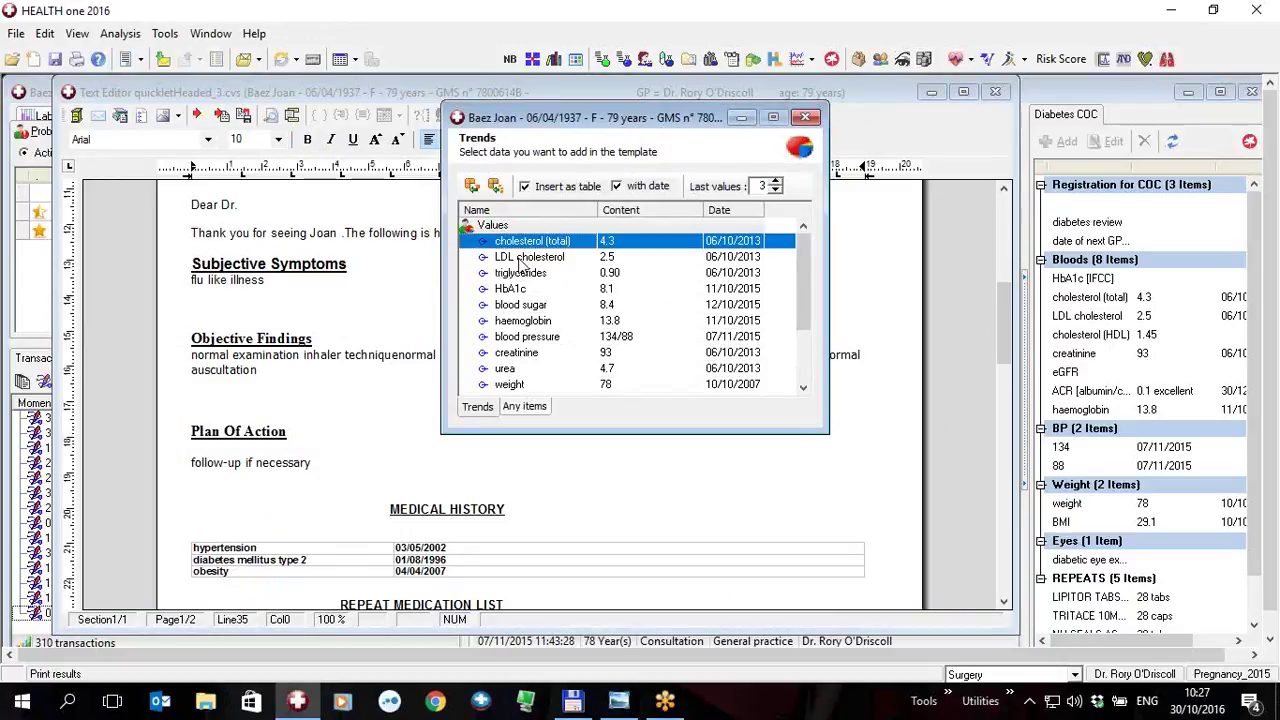
pyautogui.keyDown('ctrl'); pyautogui.click(520, 261); pyautogui.keyUp('ctrl')
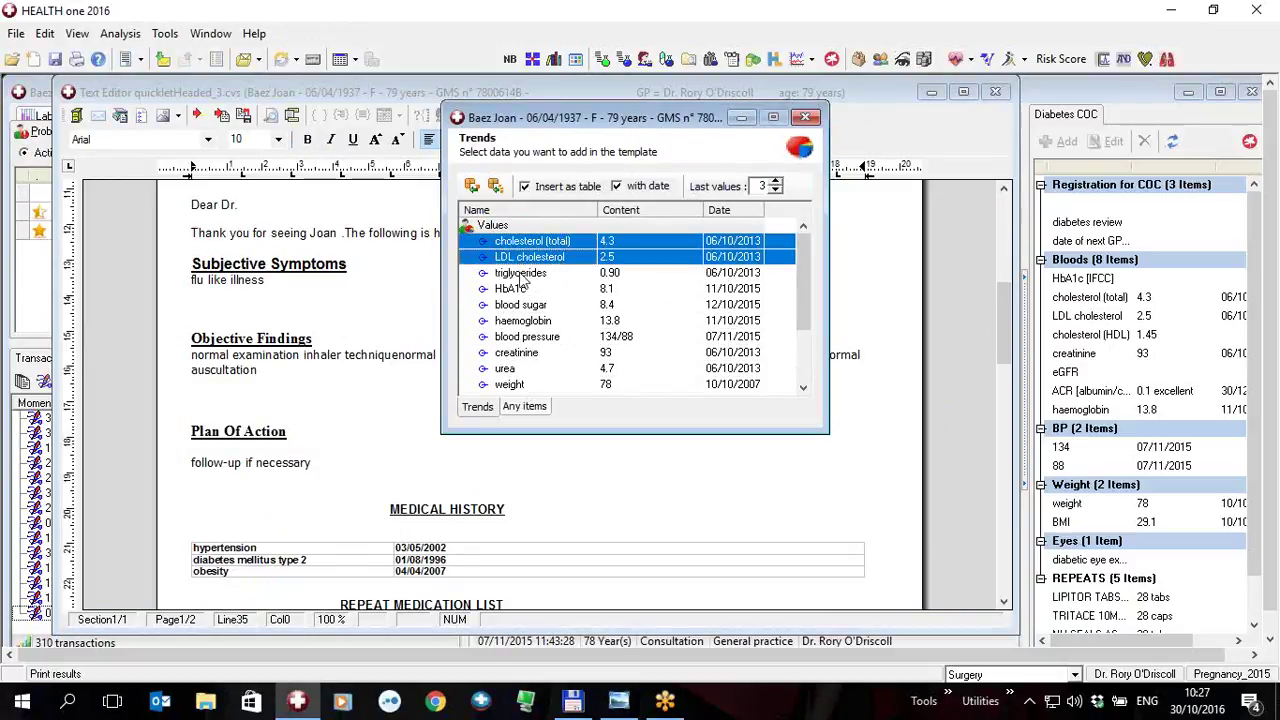
pyautogui.keyDown('ctrl'); pyautogui.click(520, 273); pyautogui.keyUp('ctrl')
pyautogui.keyDown('ctrl'); pyautogui.click(524, 306); pyautogui.keyUp('ctrl')
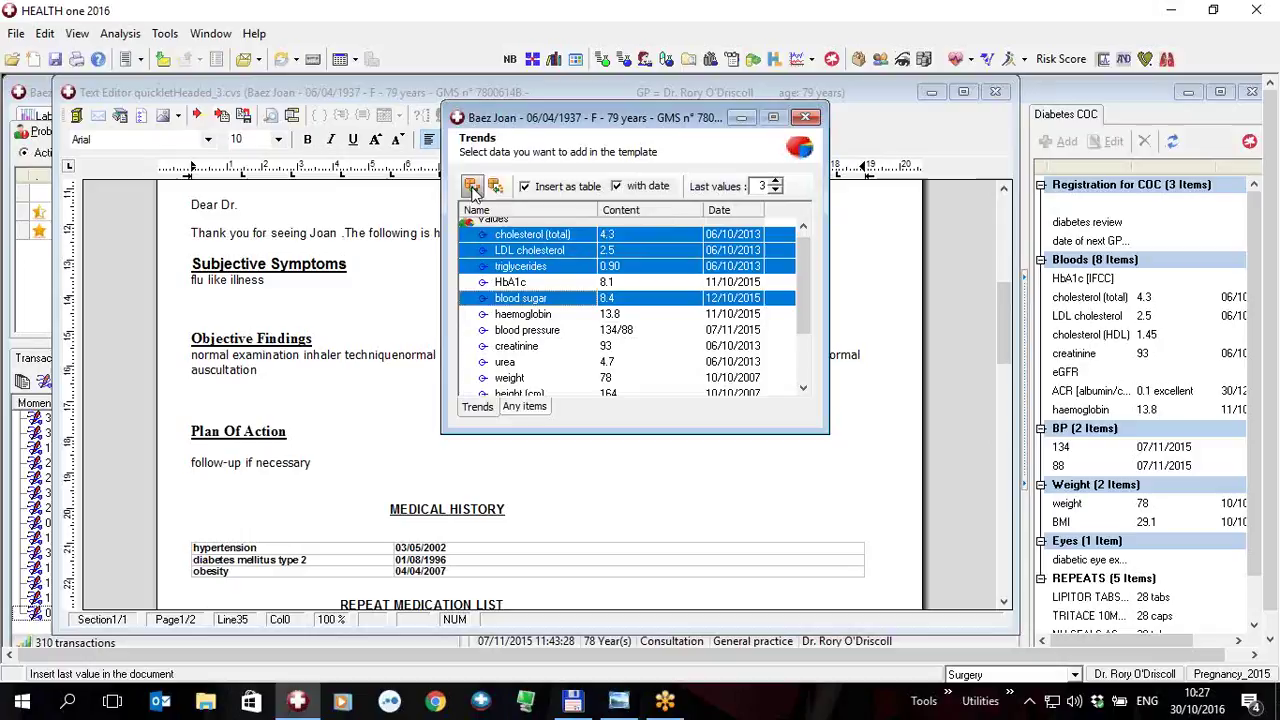
pyautogui.rightClick(611, 239)
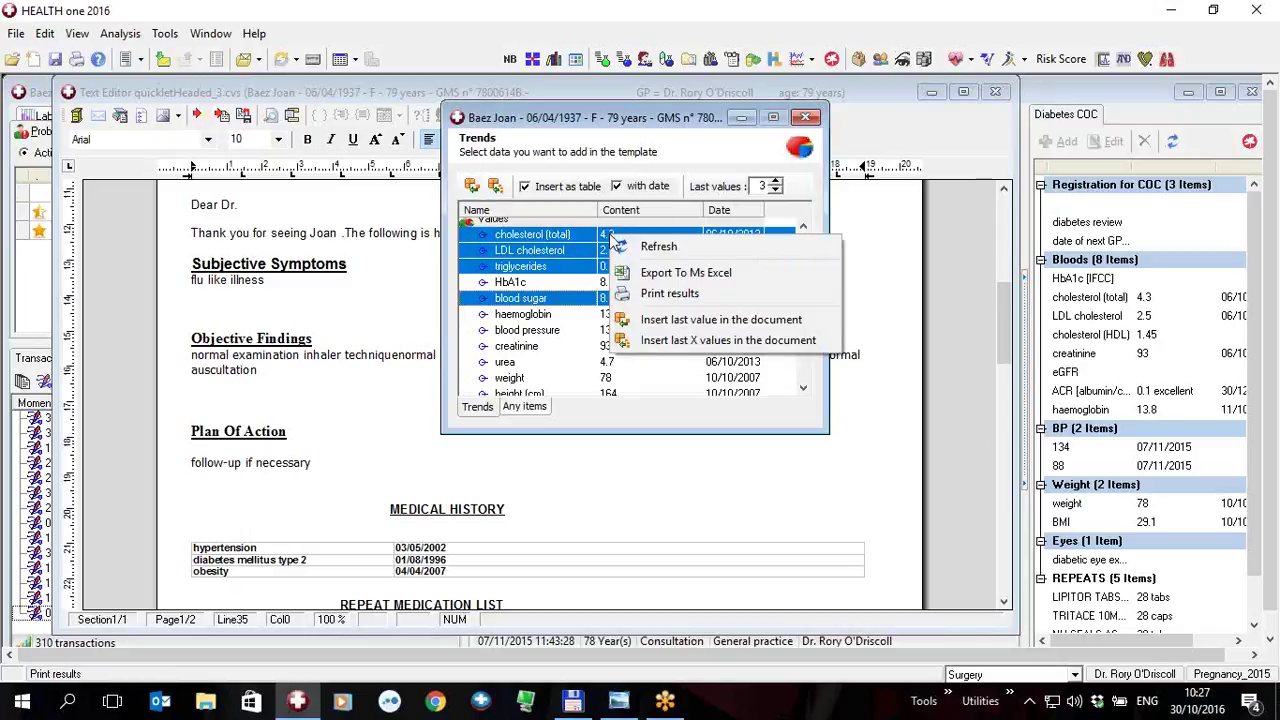
pyautogui.click(669, 341)
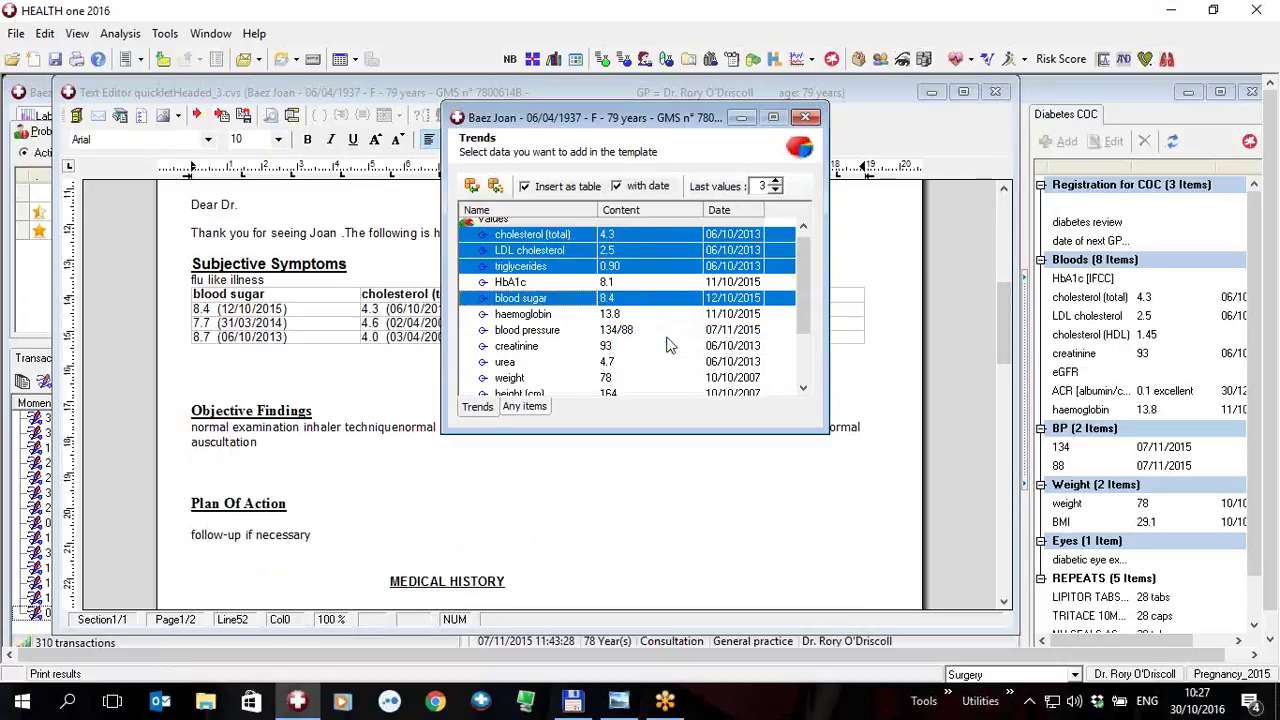
pyautogui.moveTo(627, 120); pyautogui.dragTo(631, 396)
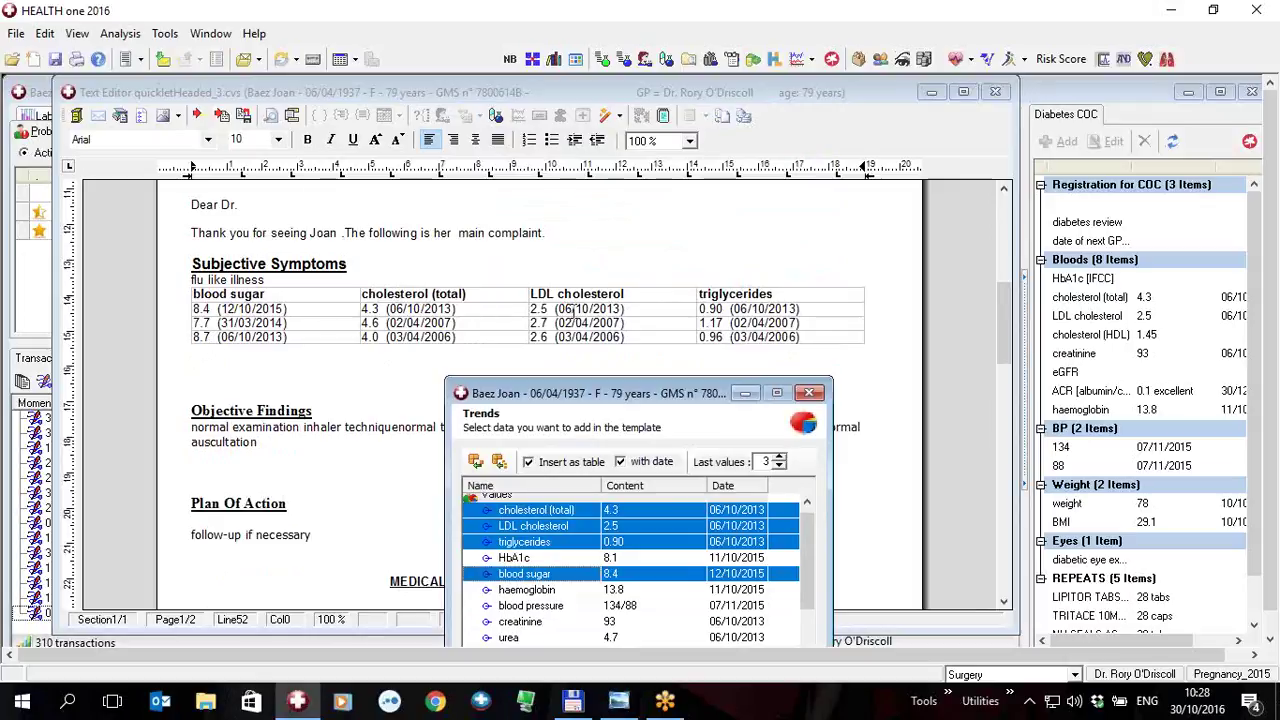
# Insert the last 3 dated values of blood pressure, weight and BMI from trends as a second table.
pyautogui.moveTo(672, 393); pyautogui.dragTo(763, 135)
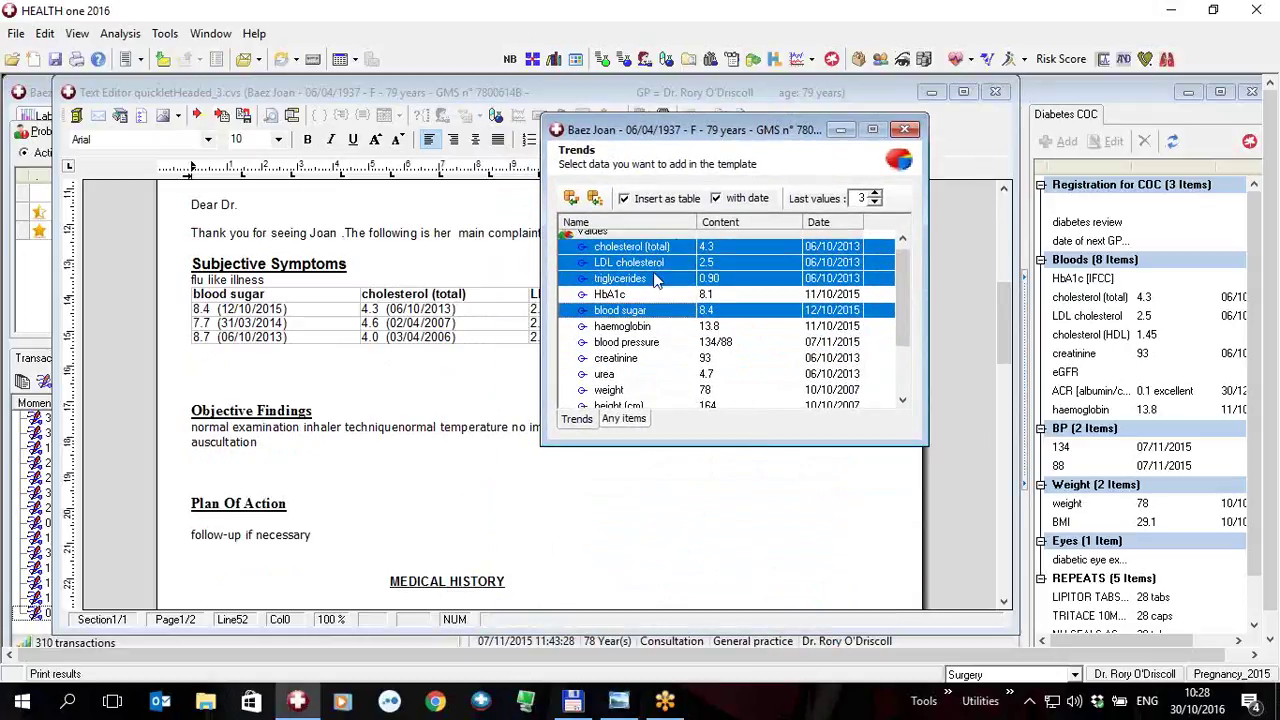
pyautogui.click(630, 344)
pyautogui.scroll(-1, 631, 350)
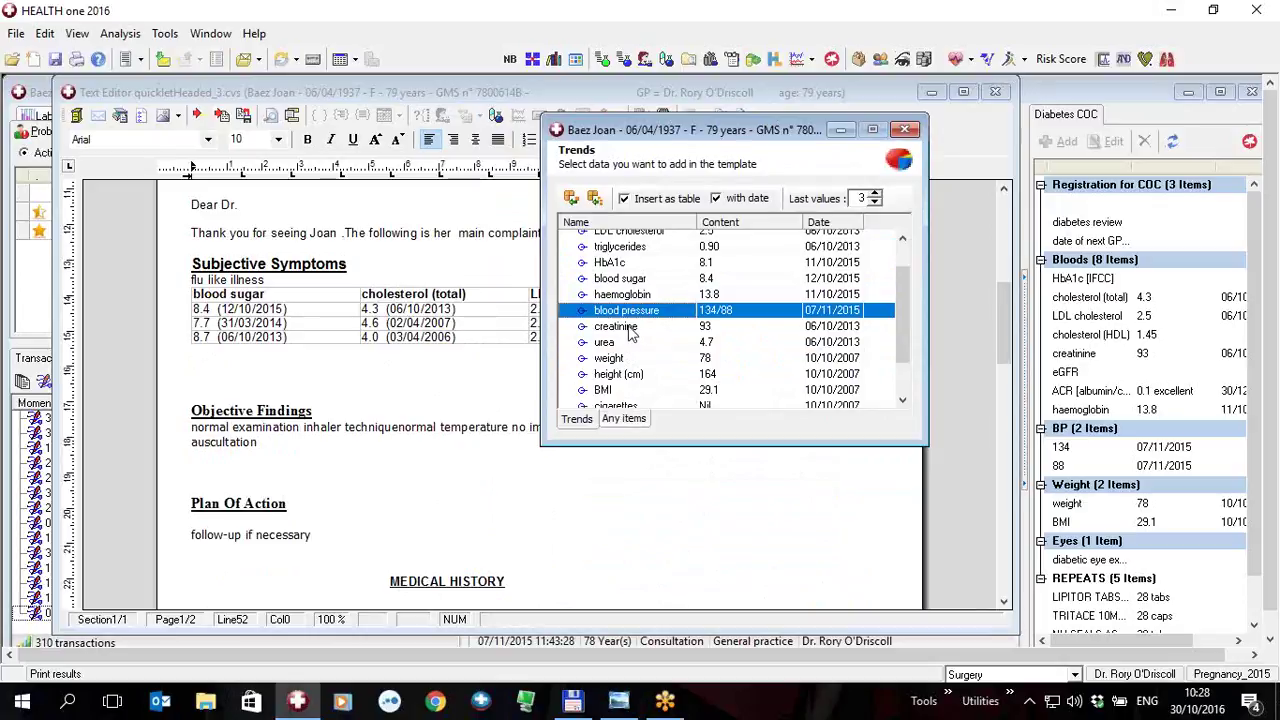
pyautogui.keyDown('ctrl'); pyautogui.click(617, 360); pyautogui.keyUp('ctrl')
pyautogui.scroll(-1, 617, 362)
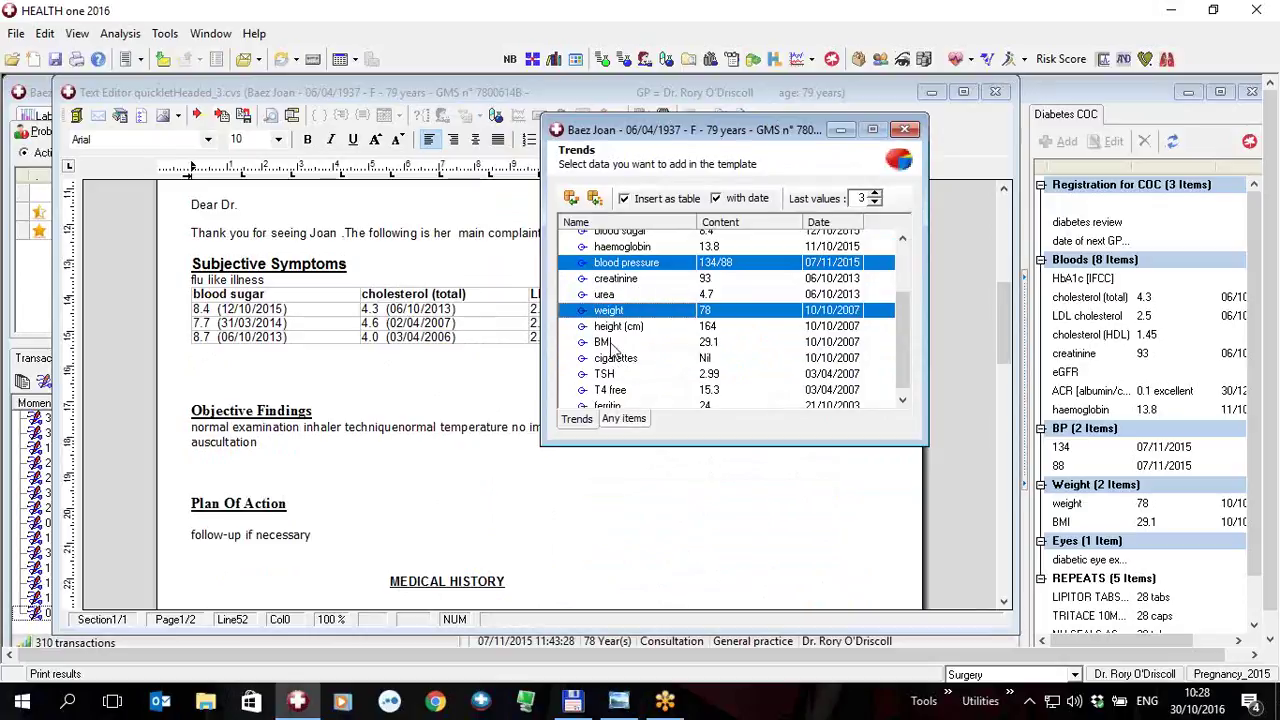
pyautogui.keyDown('ctrl'); pyautogui.click(611, 343); pyautogui.keyUp('ctrl')
pyautogui.scroll(-1, 613, 346)
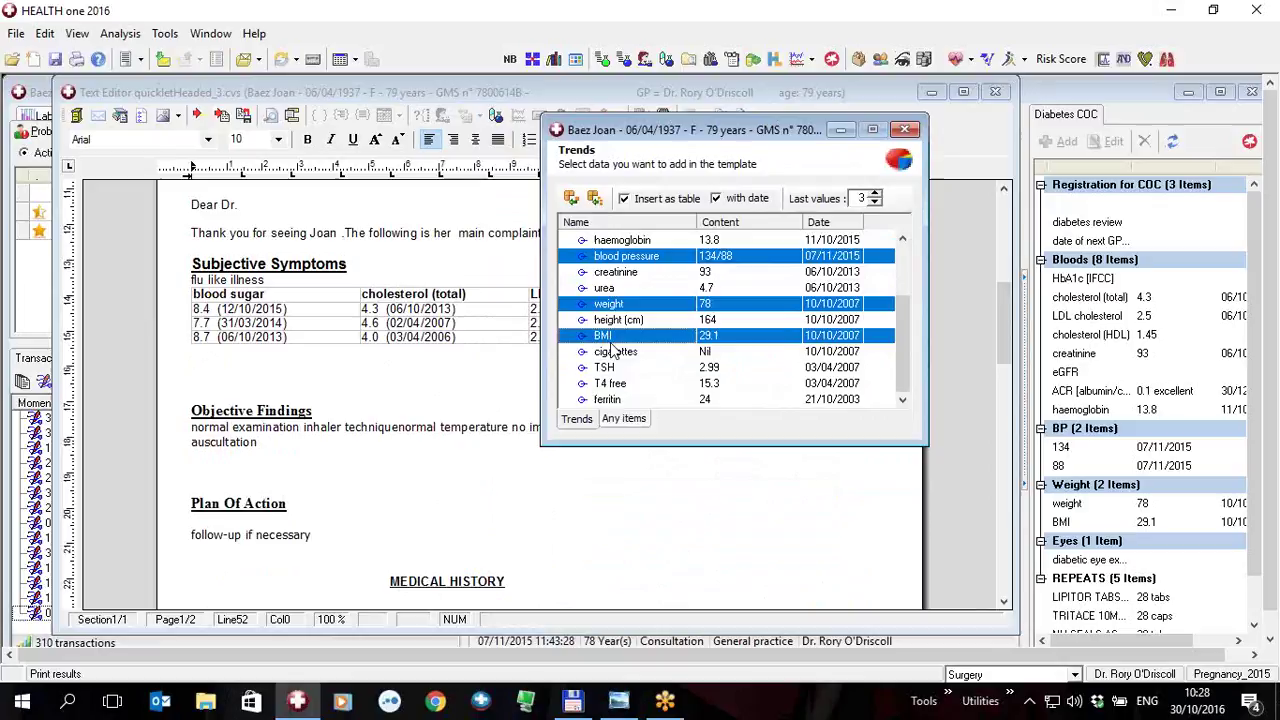
pyautogui.rightClick(665, 260)
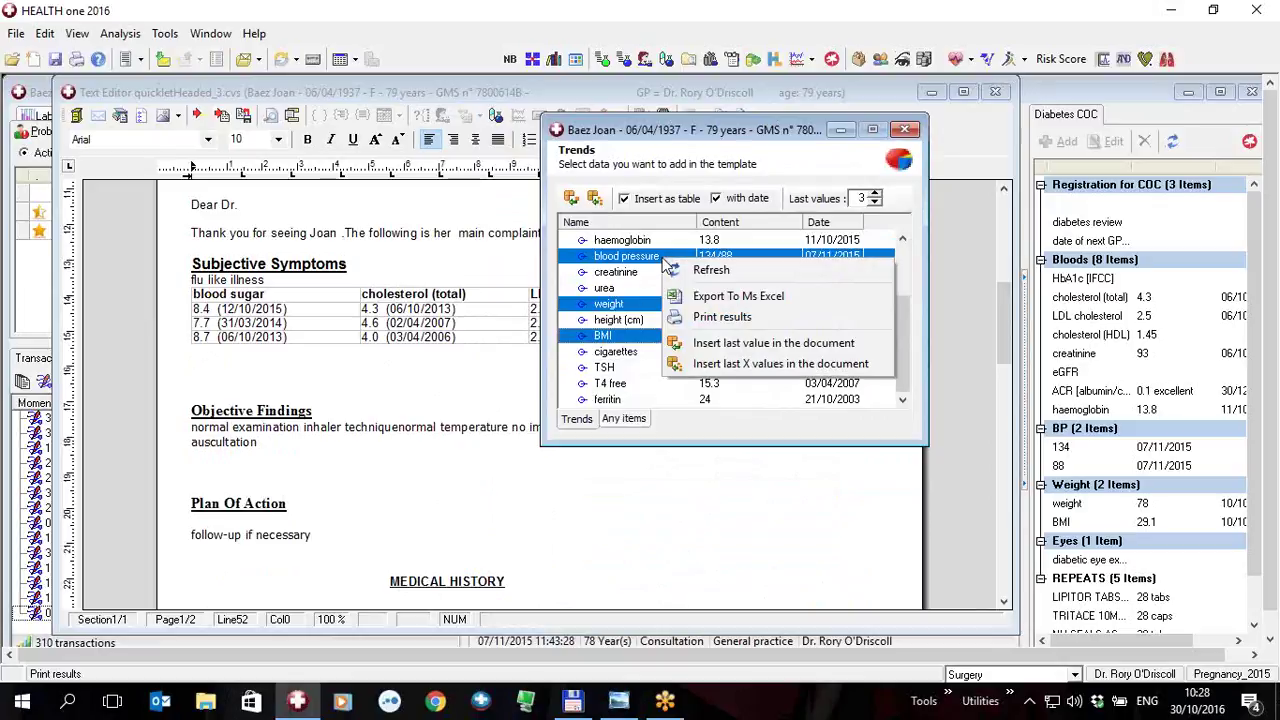
pyautogui.click(701, 365)
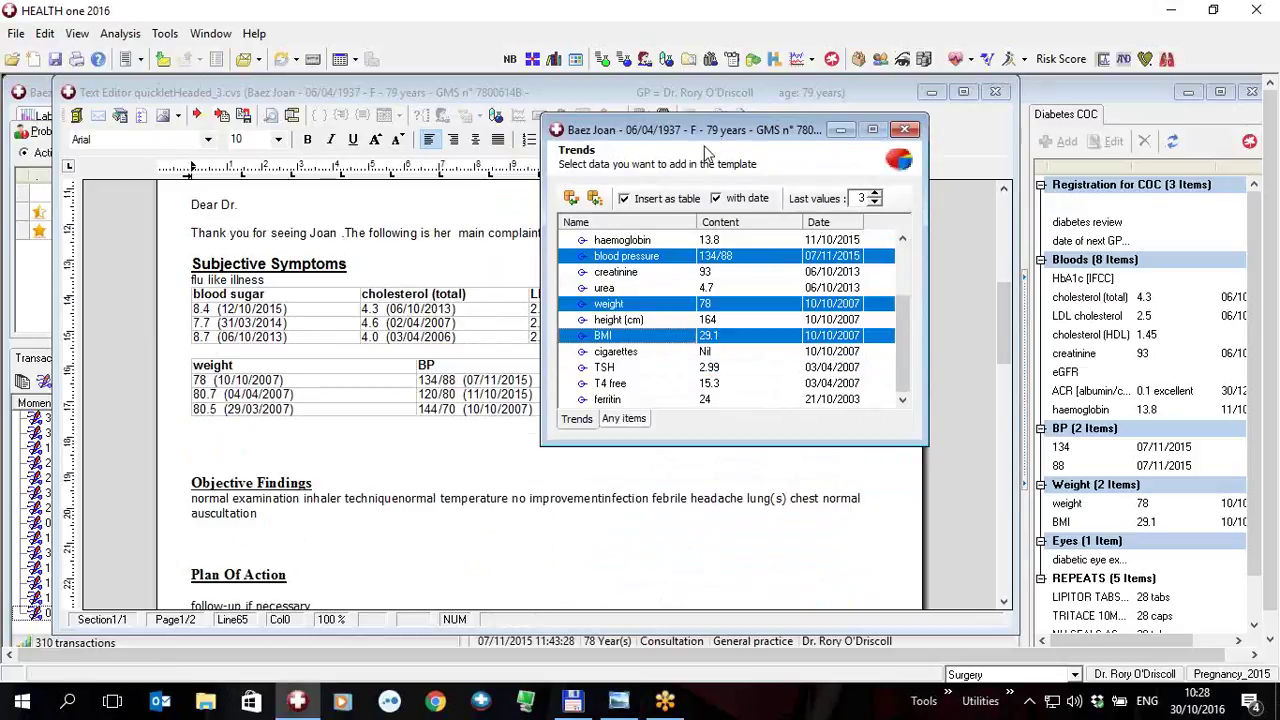
pyautogui.moveTo(705, 131); pyautogui.dragTo(460, 467)
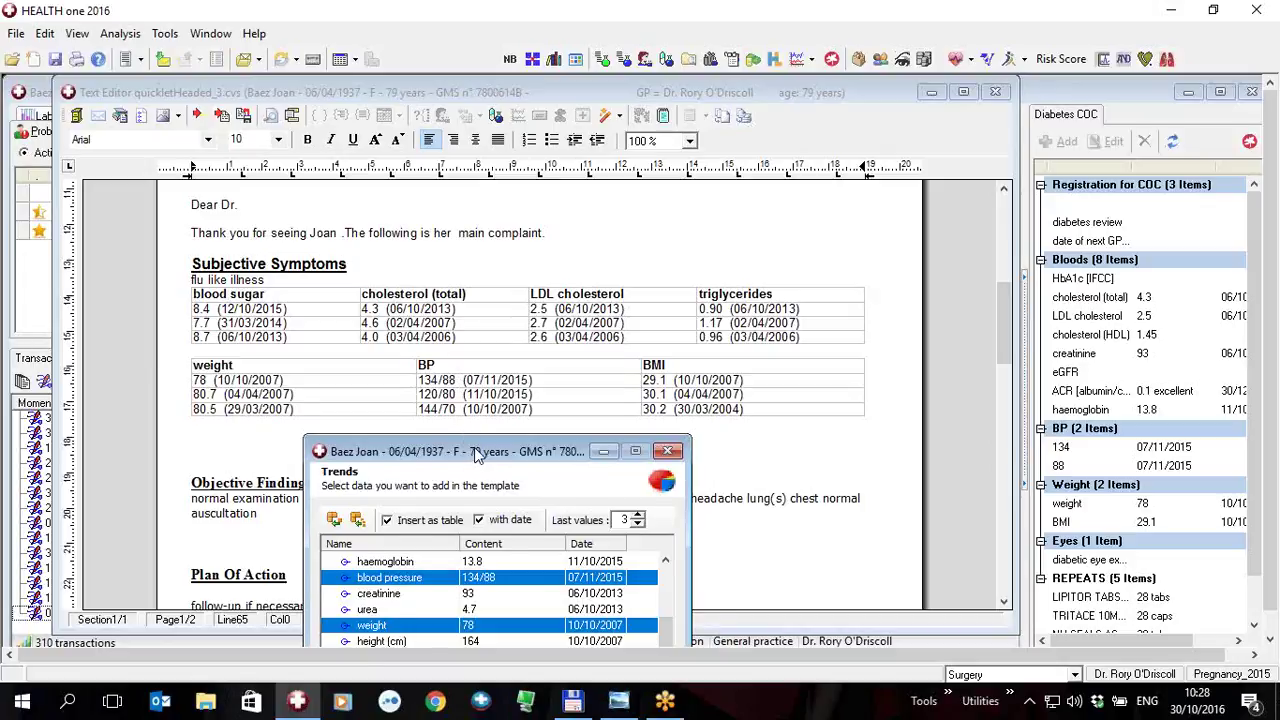
# Find creatinine among any items, insert its last 3 dated values as a table, and close the trends window.
pyautogui.moveTo(478, 452); pyautogui.dragTo(753, 130)
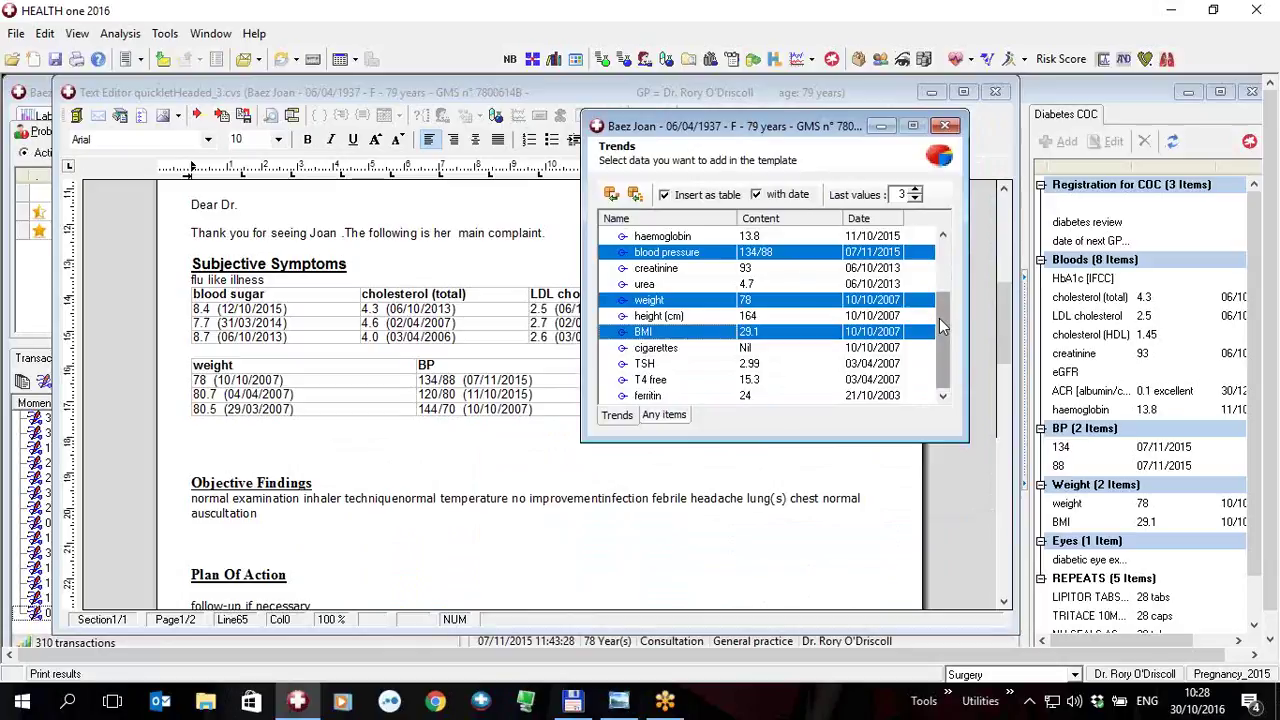
pyautogui.click(665, 416)
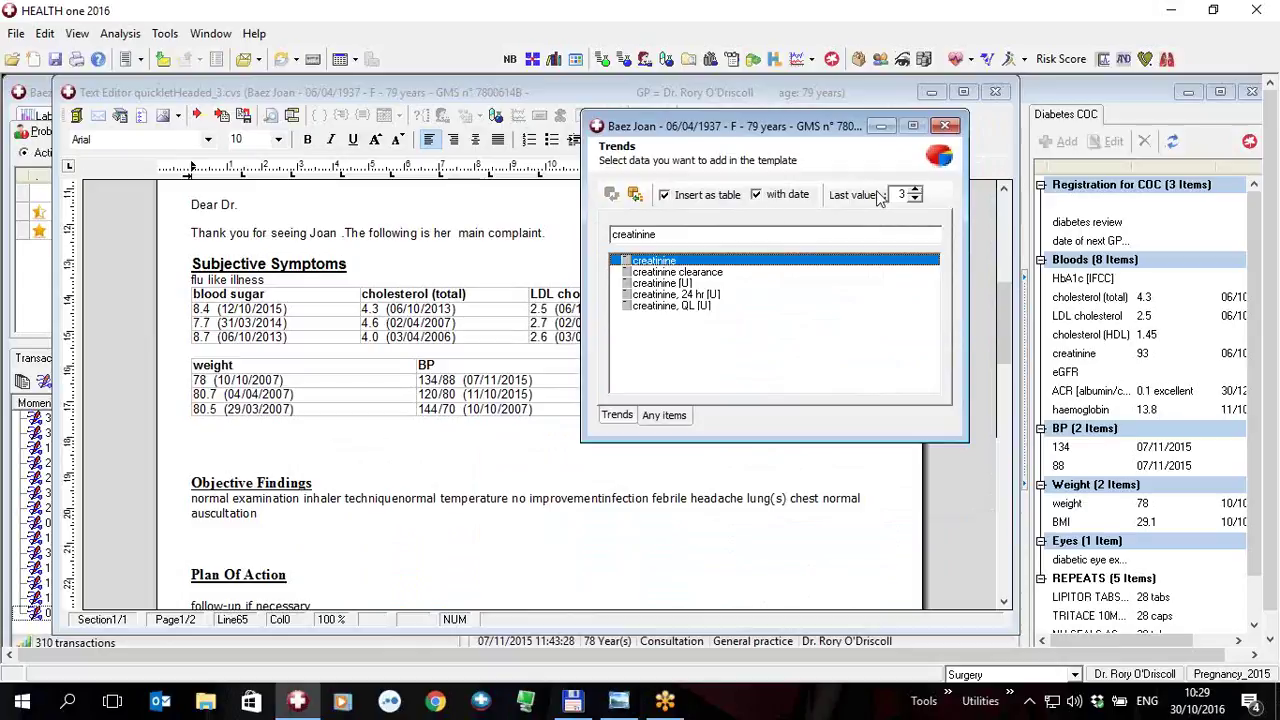
pyautogui.click(636, 196)
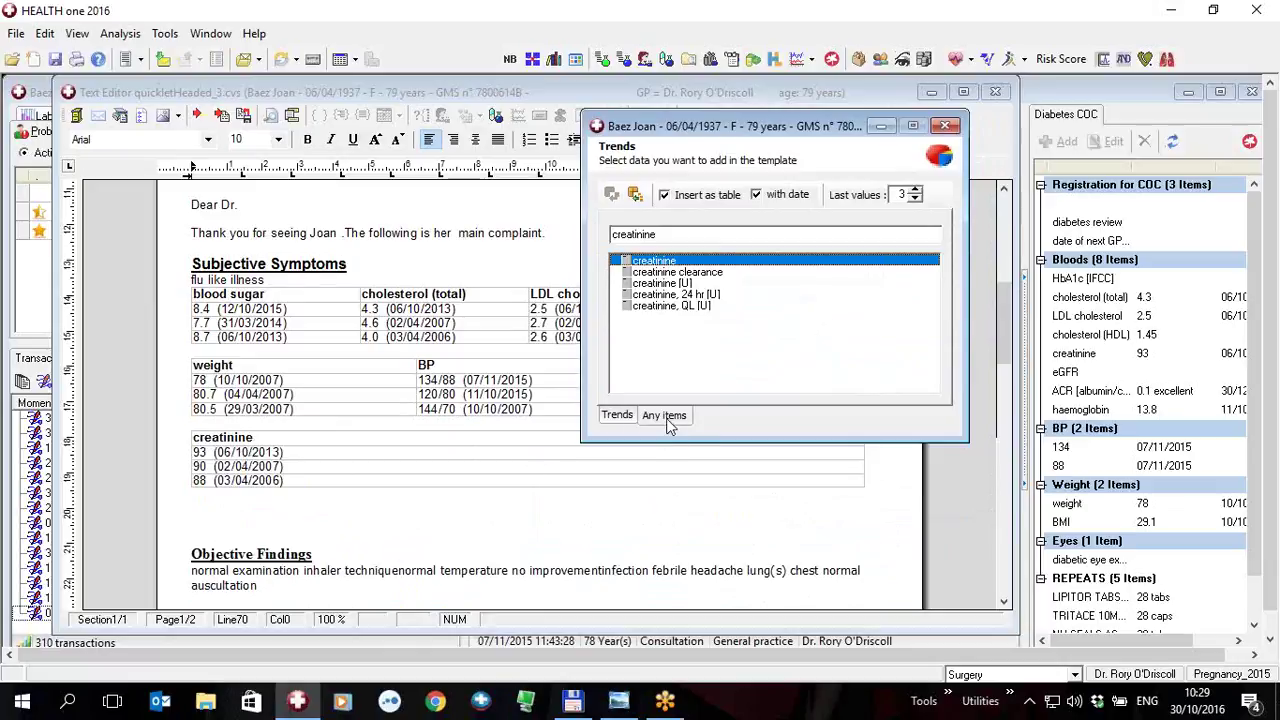
pyautogui.click(617, 424)
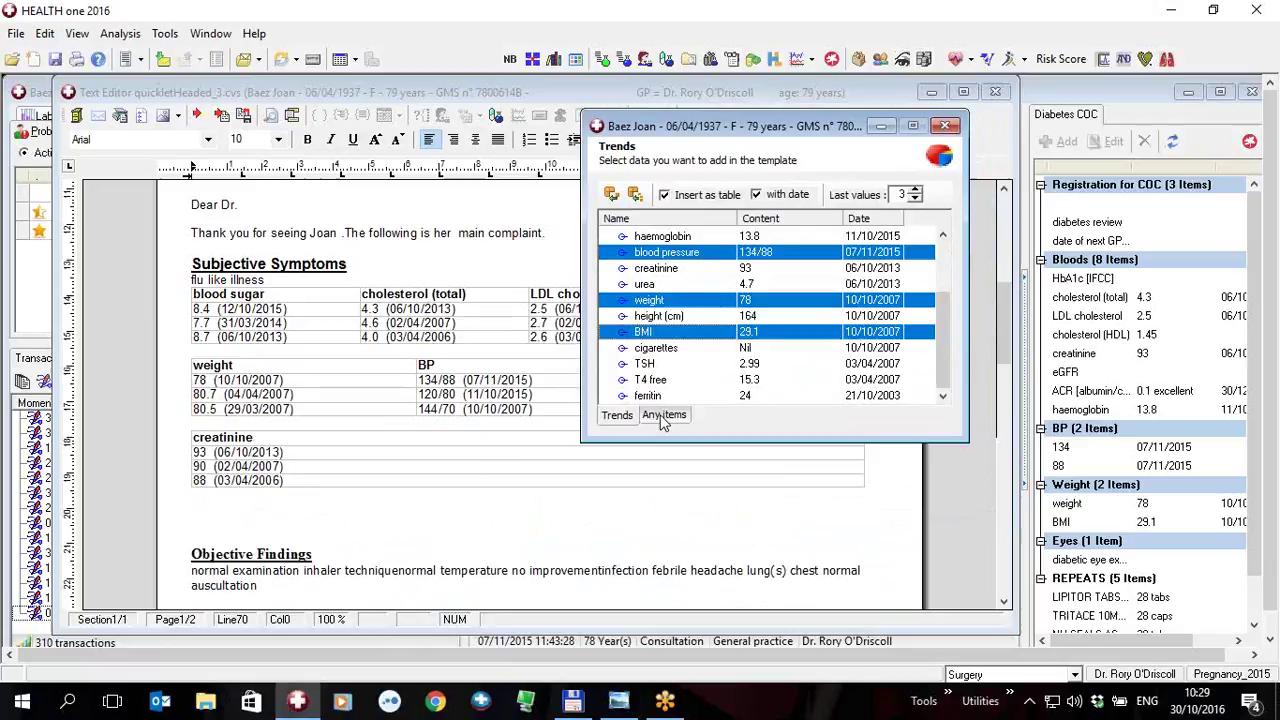
pyautogui.click(662, 422)
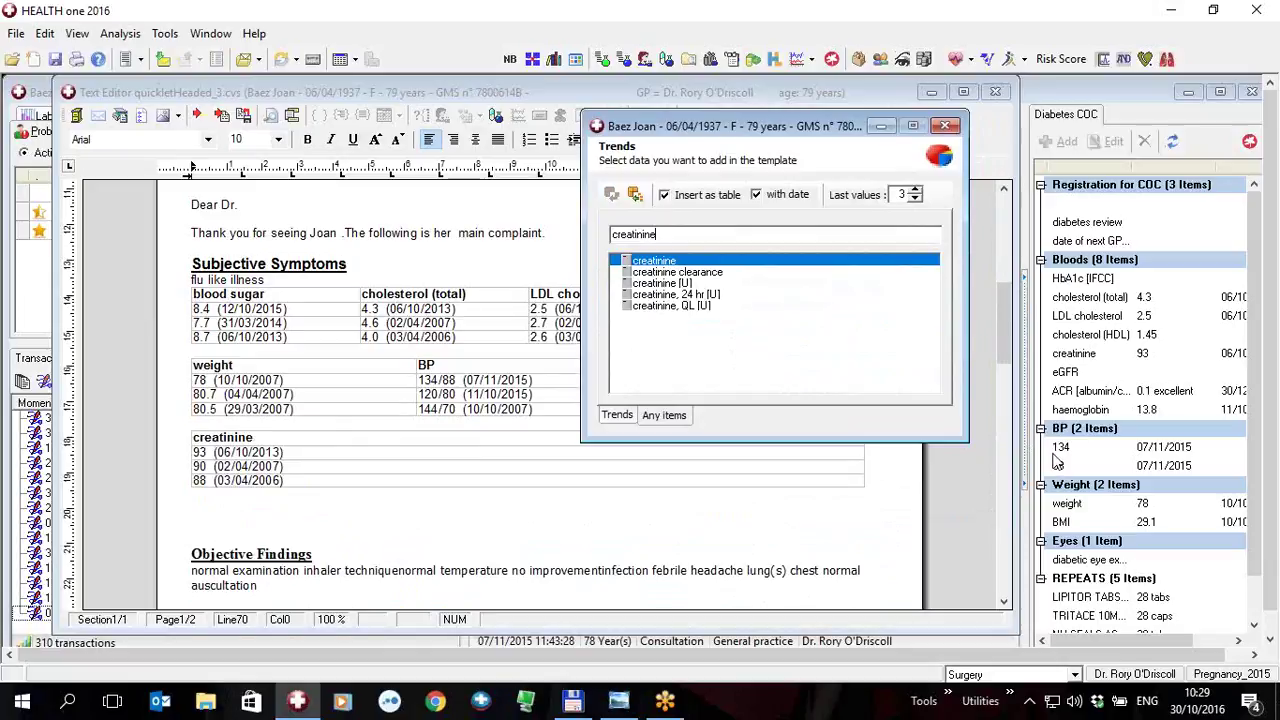
pyautogui.click(945, 125)
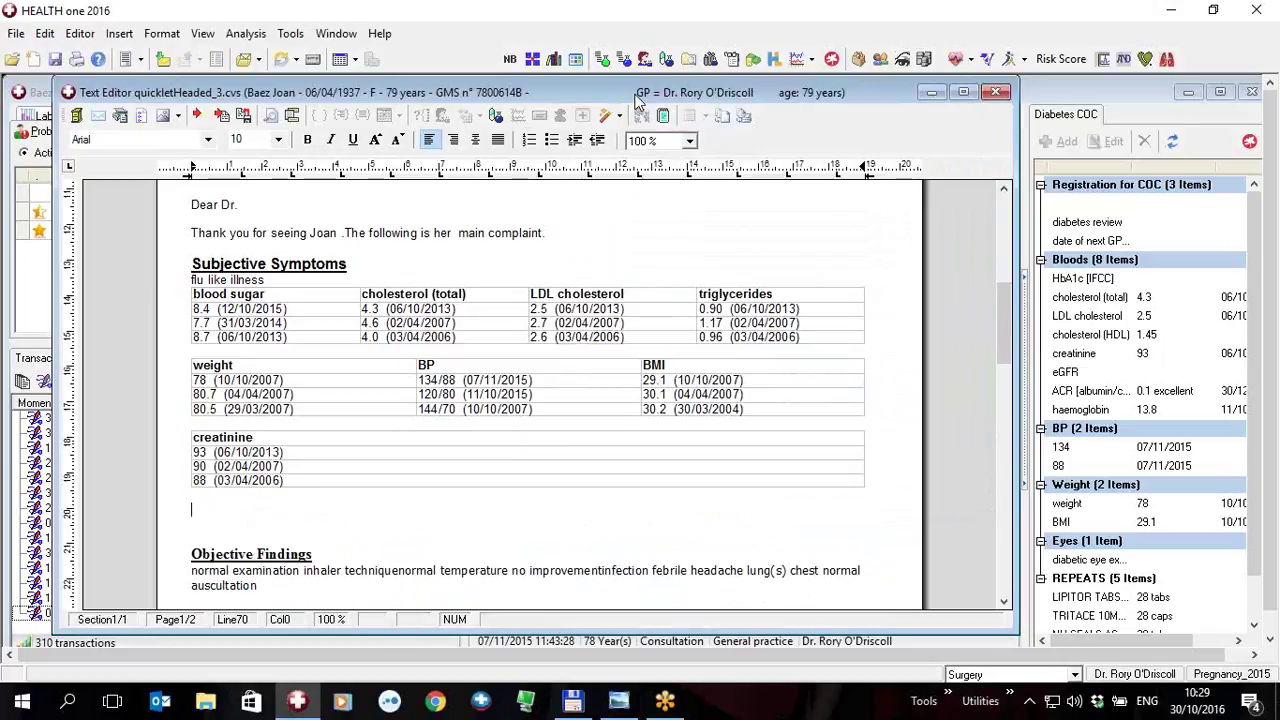
# Find "x-ray" in all patient data, insert the dated chest X-ray result into the letter, and narrow the result column of its table.
pyautogui.click(620, 117)
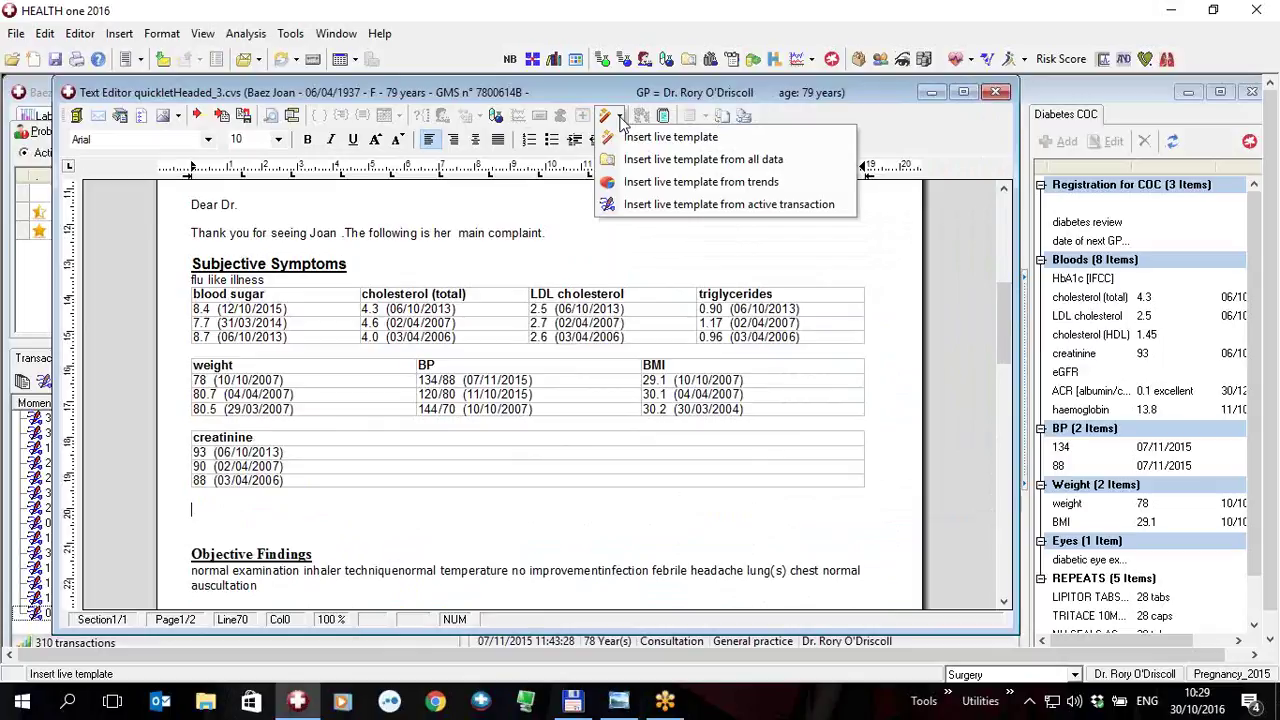
pyautogui.click(641, 173)
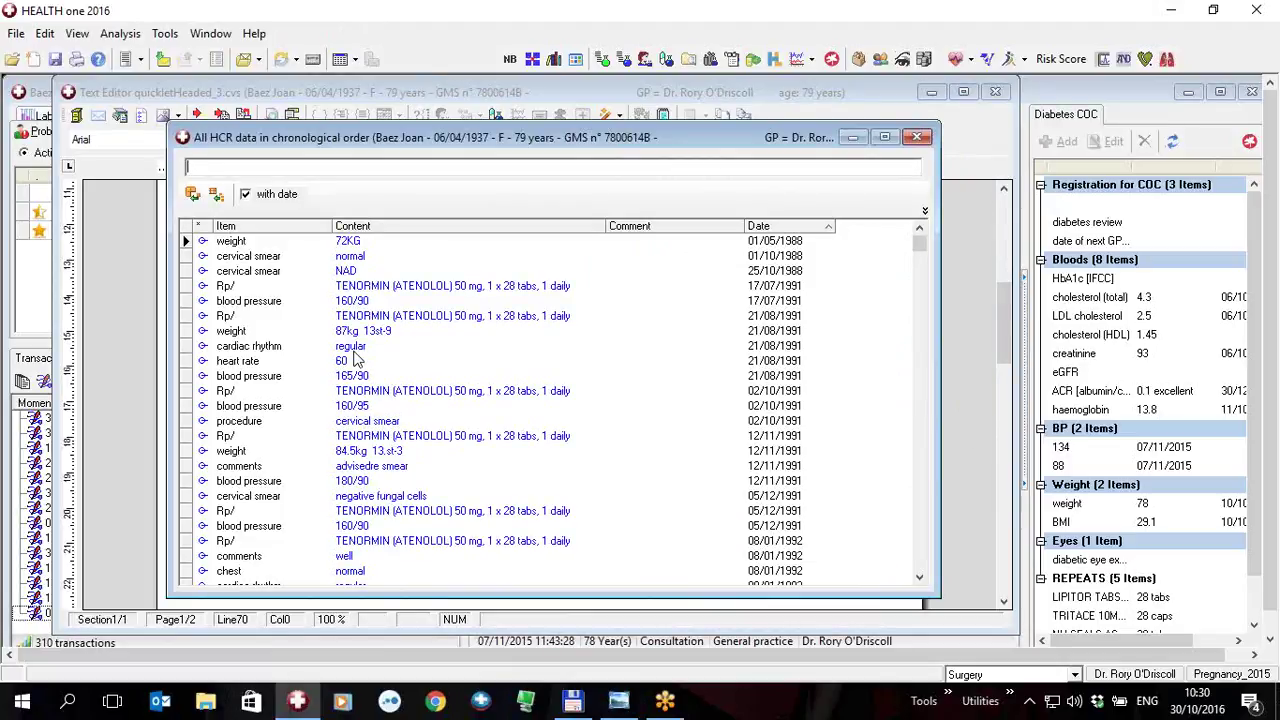
pyautogui.write('x-ray')
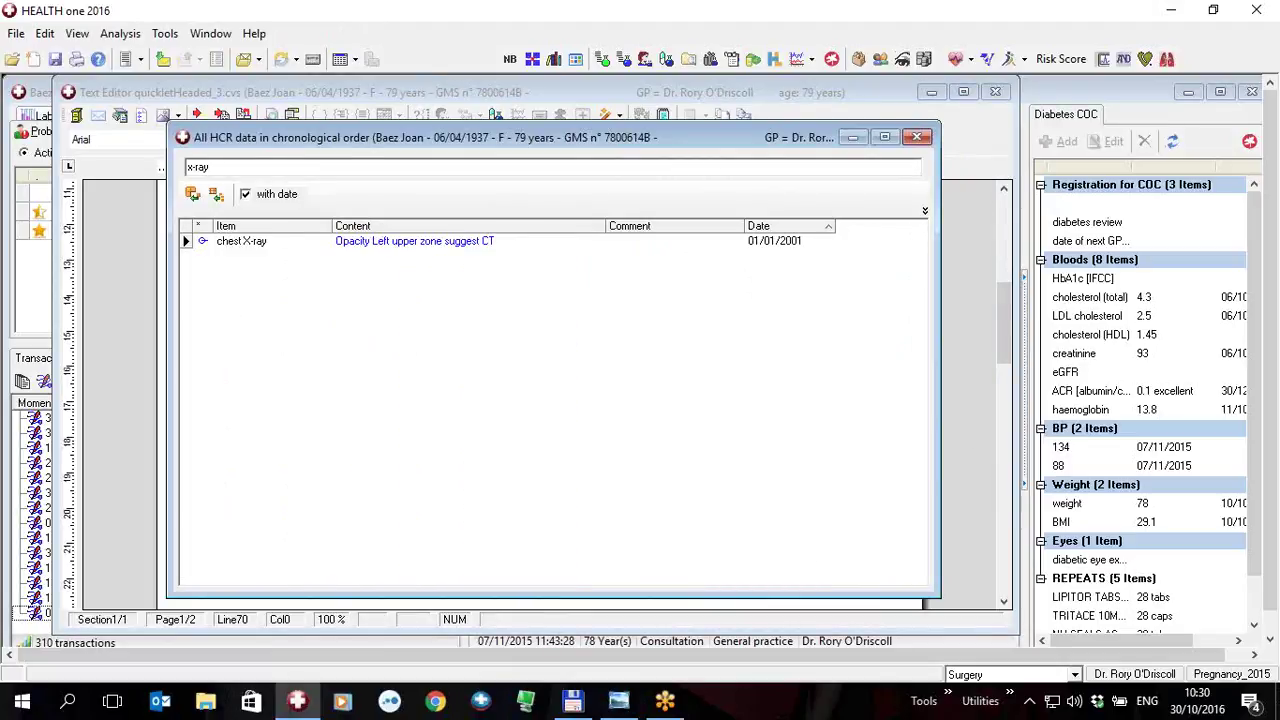
pyautogui.click(203, 246)
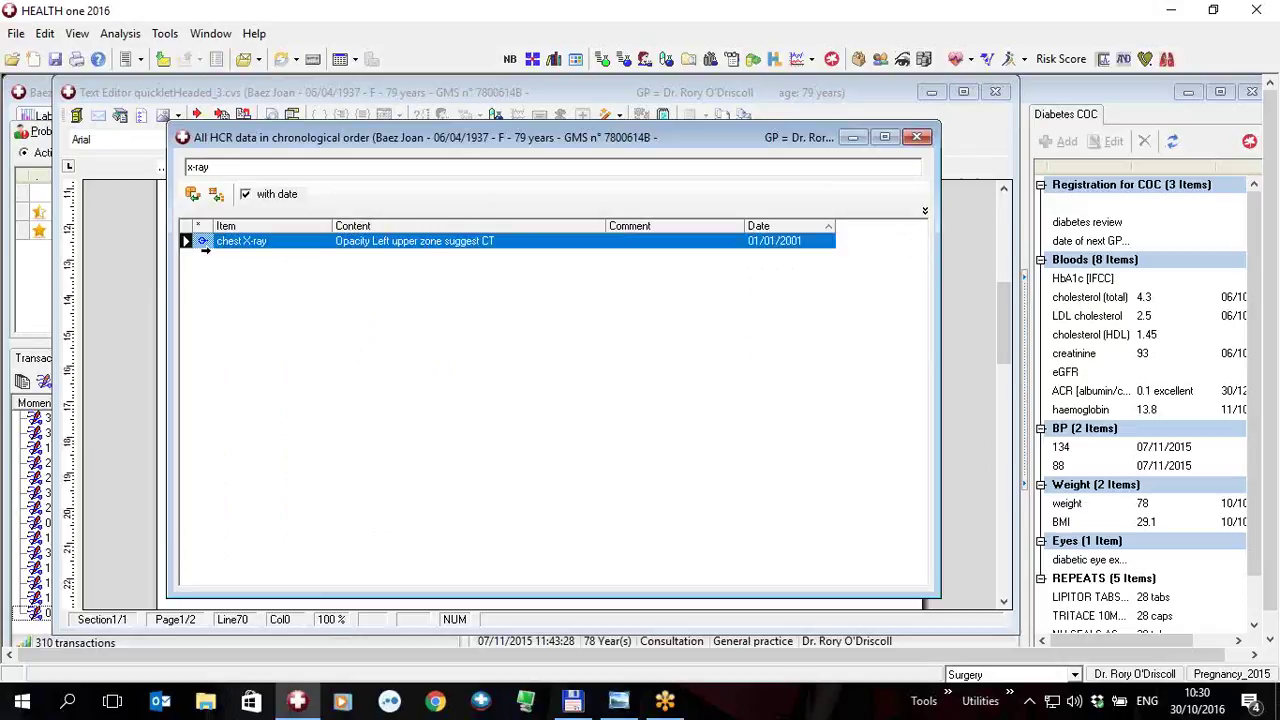
pyautogui.click(218, 197)
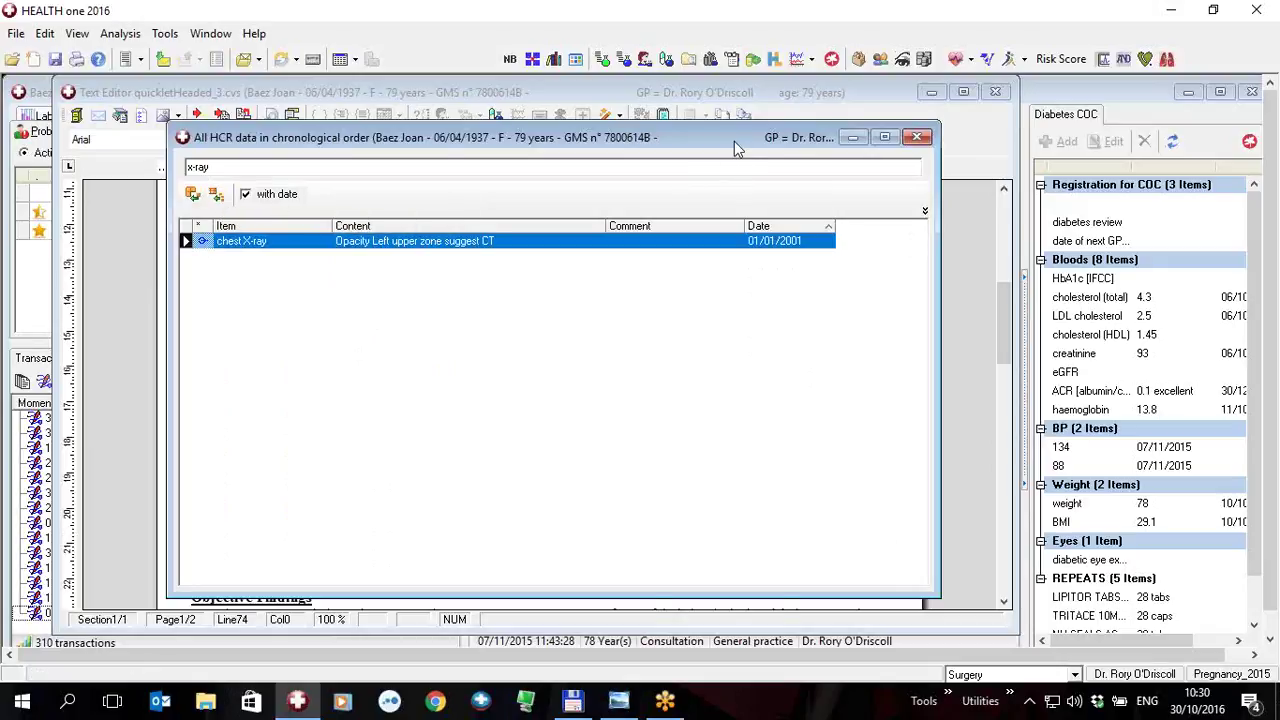
pyautogui.click(918, 140)
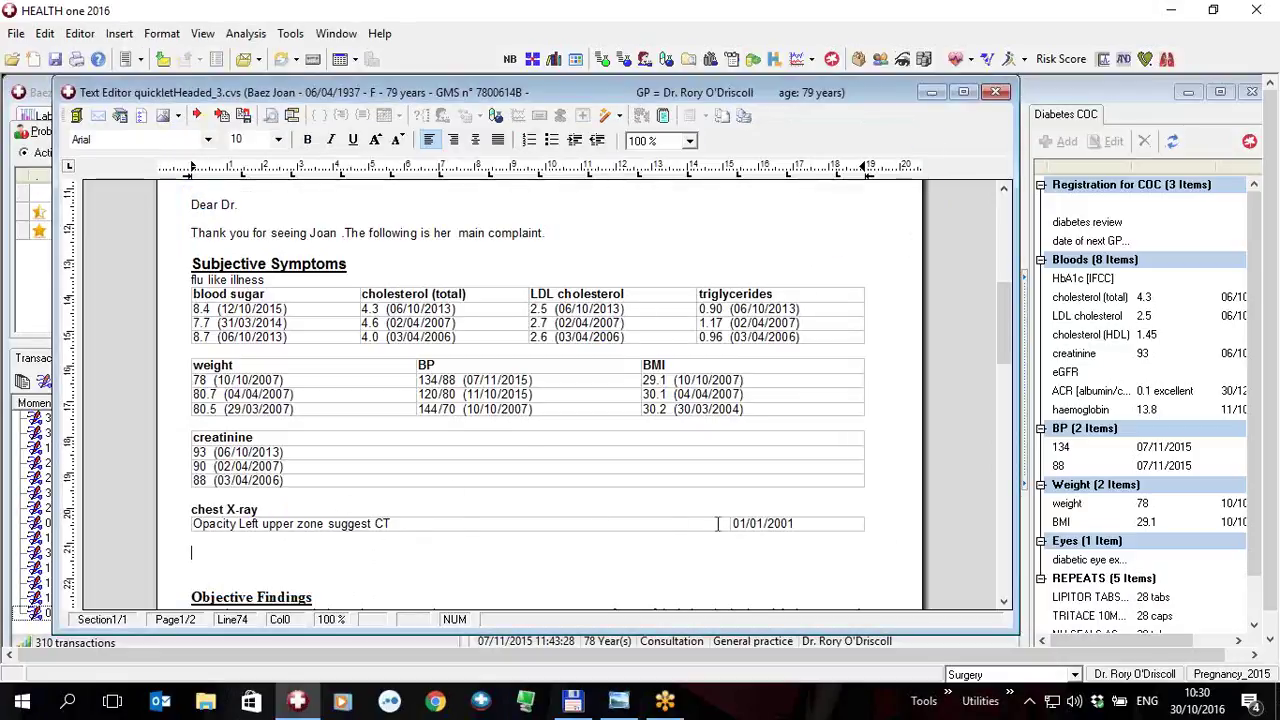
pyautogui.moveTo(725, 527); pyautogui.dragTo(450, 527)
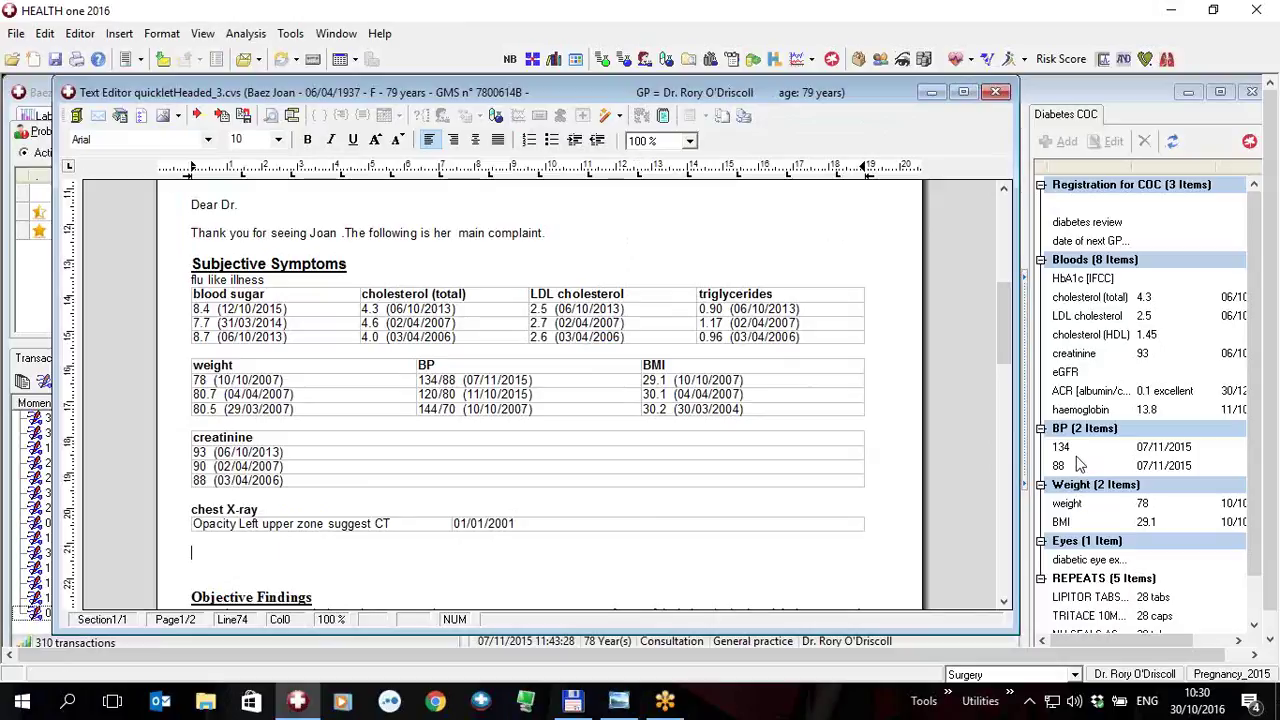
# Insert subjective symptoms, systolic and diastolic blood pressure and temperature from the active transaction as a dated table below the chest X-ray, and close the selection window.
pyautogui.click(619, 116)
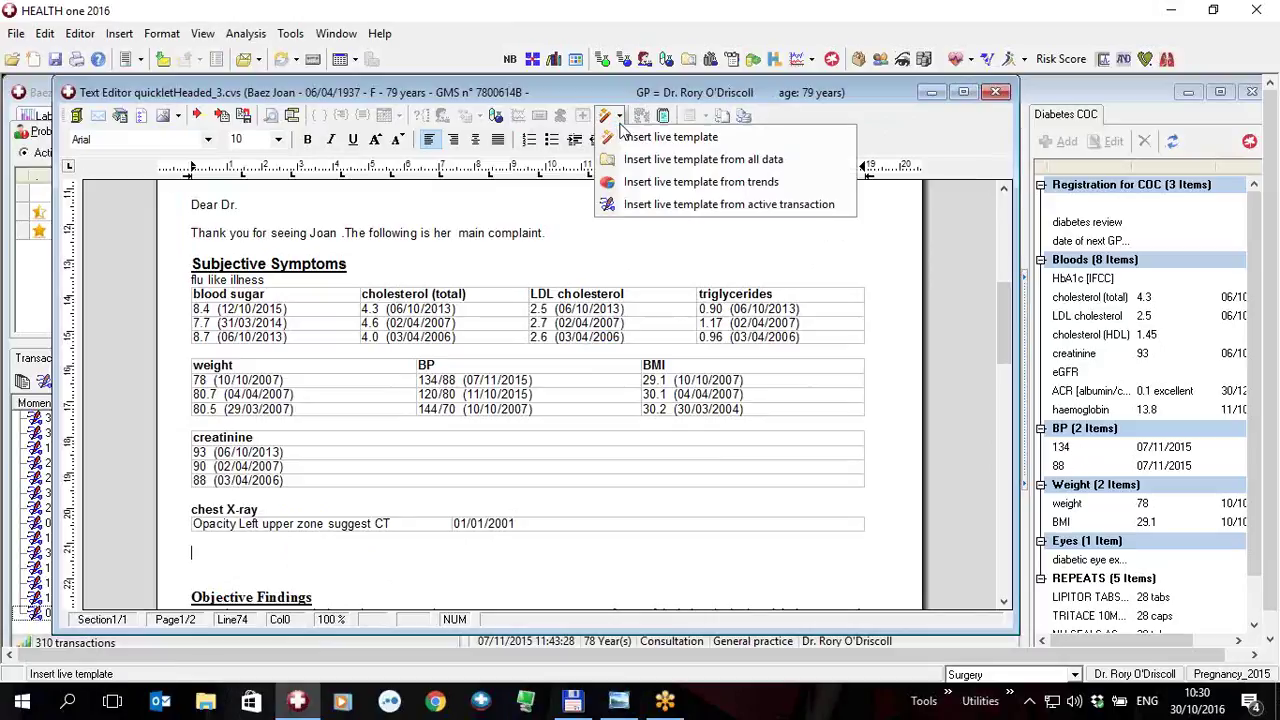
pyautogui.click(668, 212)
pyautogui.moveTo(413, 214); pyautogui.dragTo(699, 92)
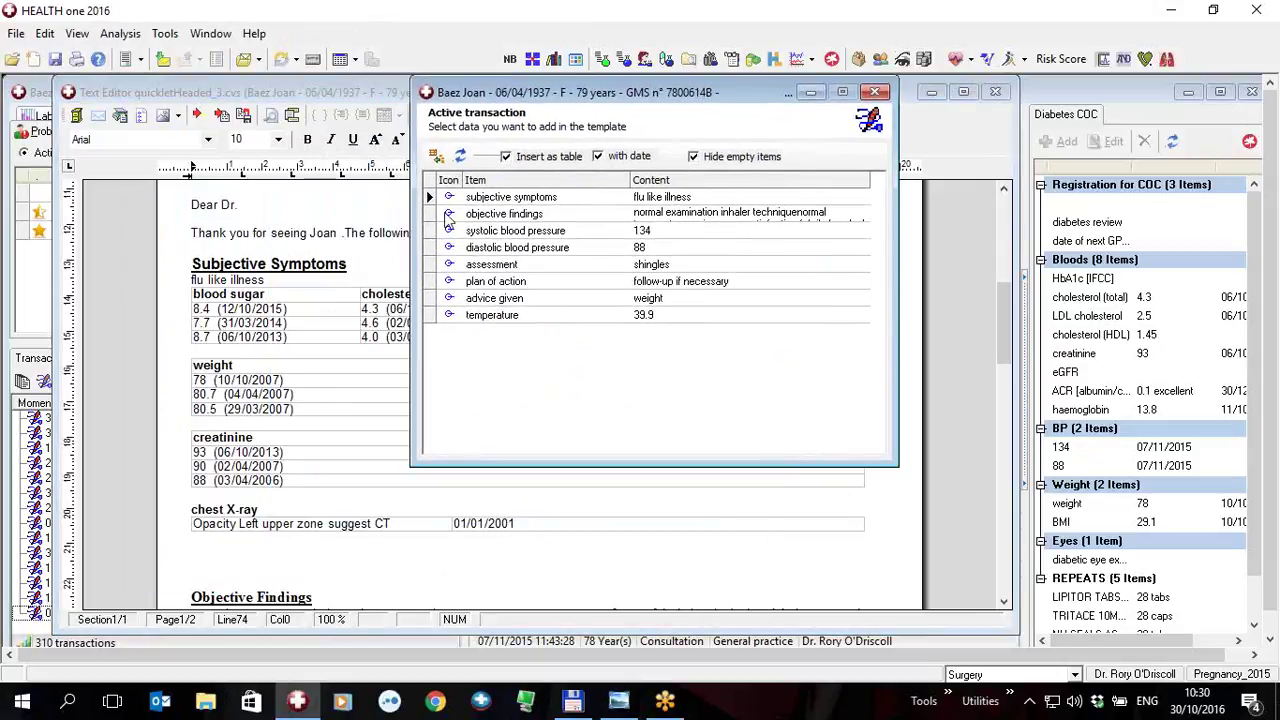
pyautogui.click(427, 197)
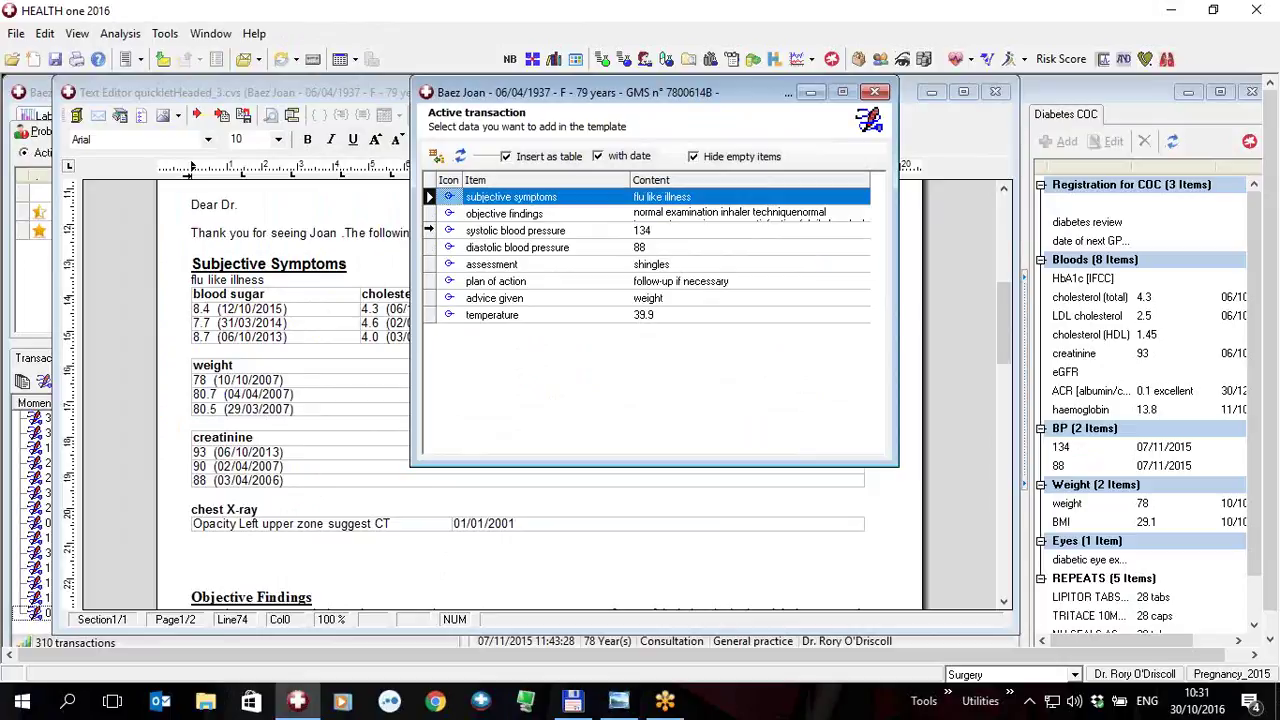
pyautogui.keyDown('ctrl'); pyautogui.click(430, 230); pyautogui.keyUp('ctrl')
pyautogui.keyDown('ctrl'); pyautogui.click(428, 246); pyautogui.keyUp('ctrl')
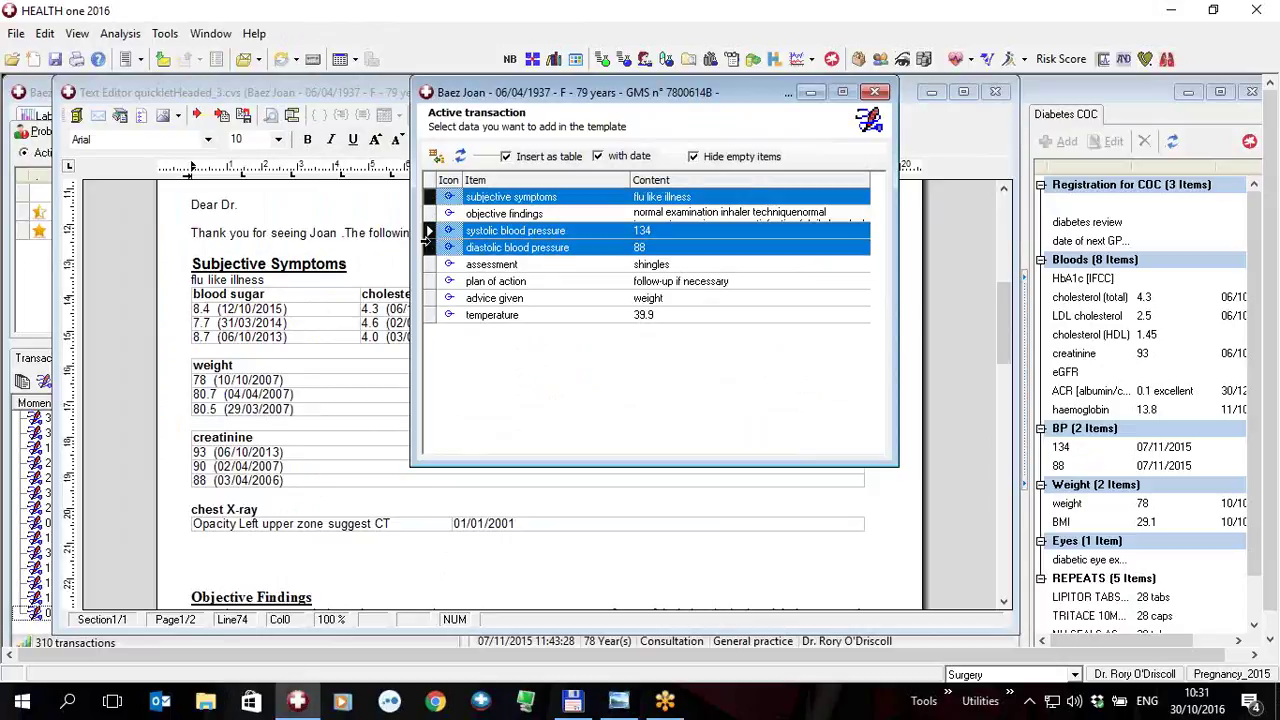
pyautogui.keyDown('ctrl'); pyautogui.click(424, 316); pyautogui.keyUp('ctrl')
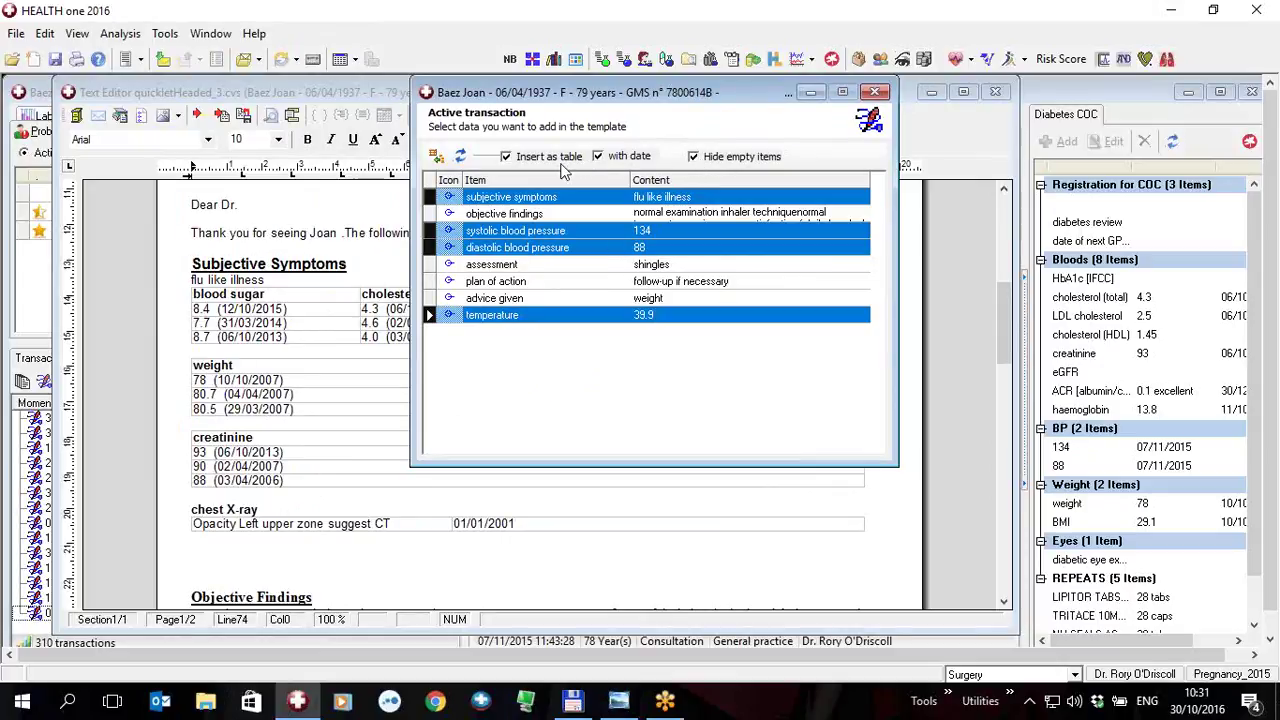
pyautogui.click(436, 158)
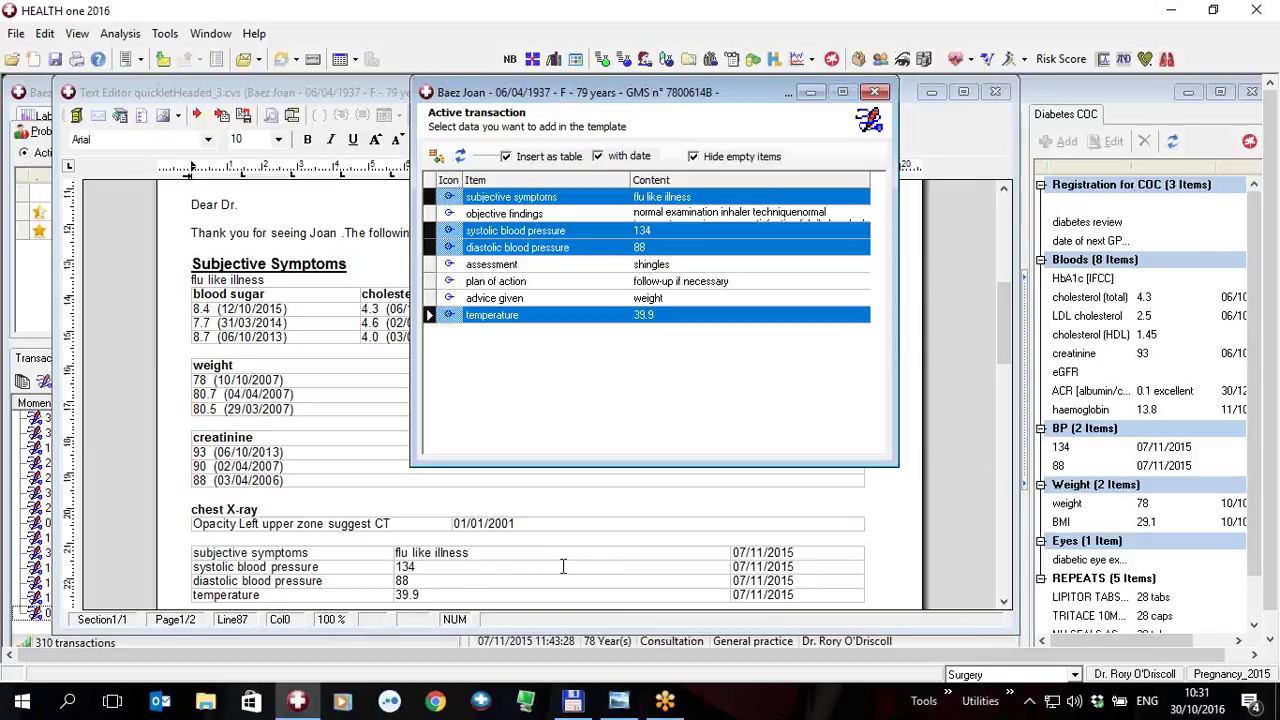
pyautogui.scroll(-2, 556, 568)
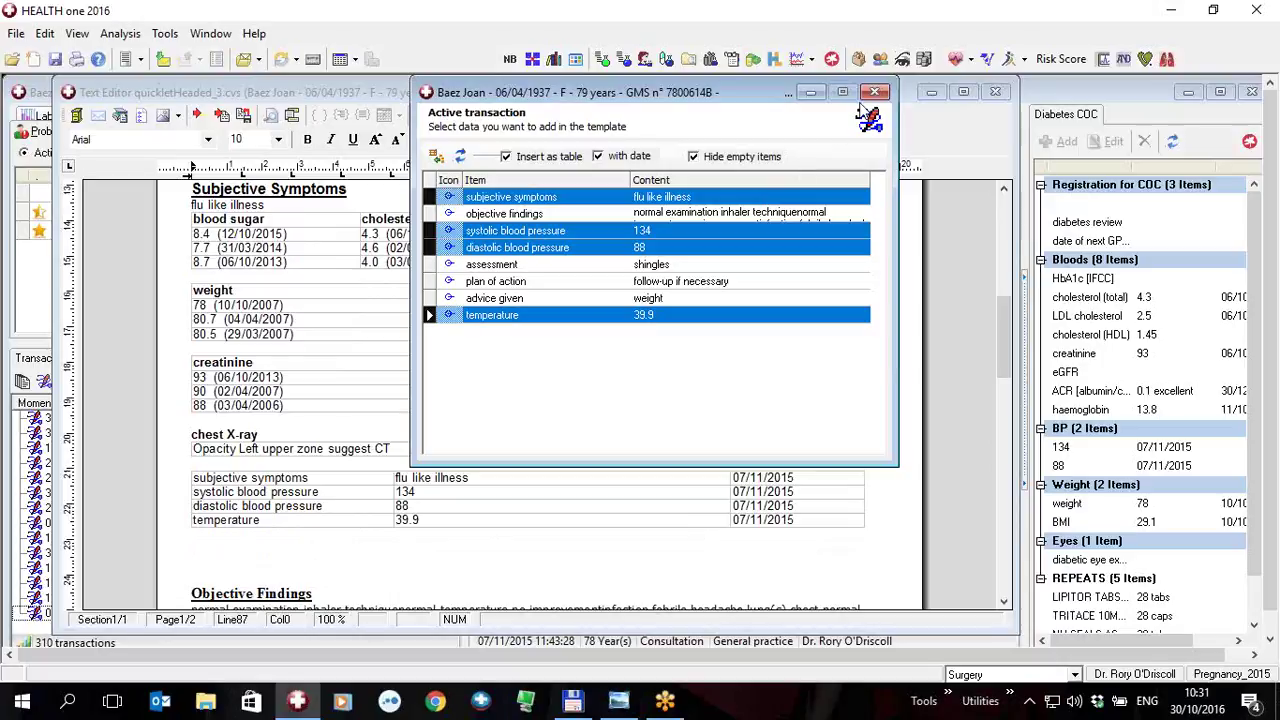
pyautogui.click(878, 94)
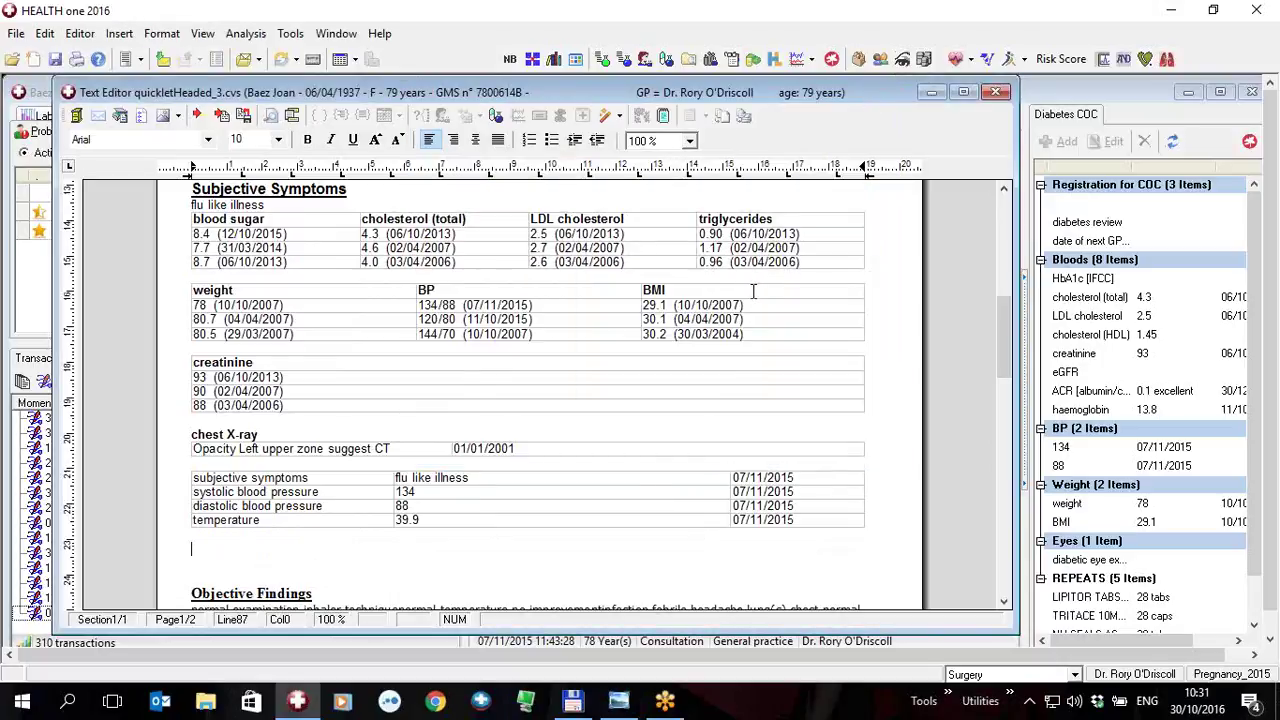
# Review the letter from its header down, the available letter templates and the predefined live templates offered for insertion, without inserting any.
pyautogui.scroll(5, 736, 300)
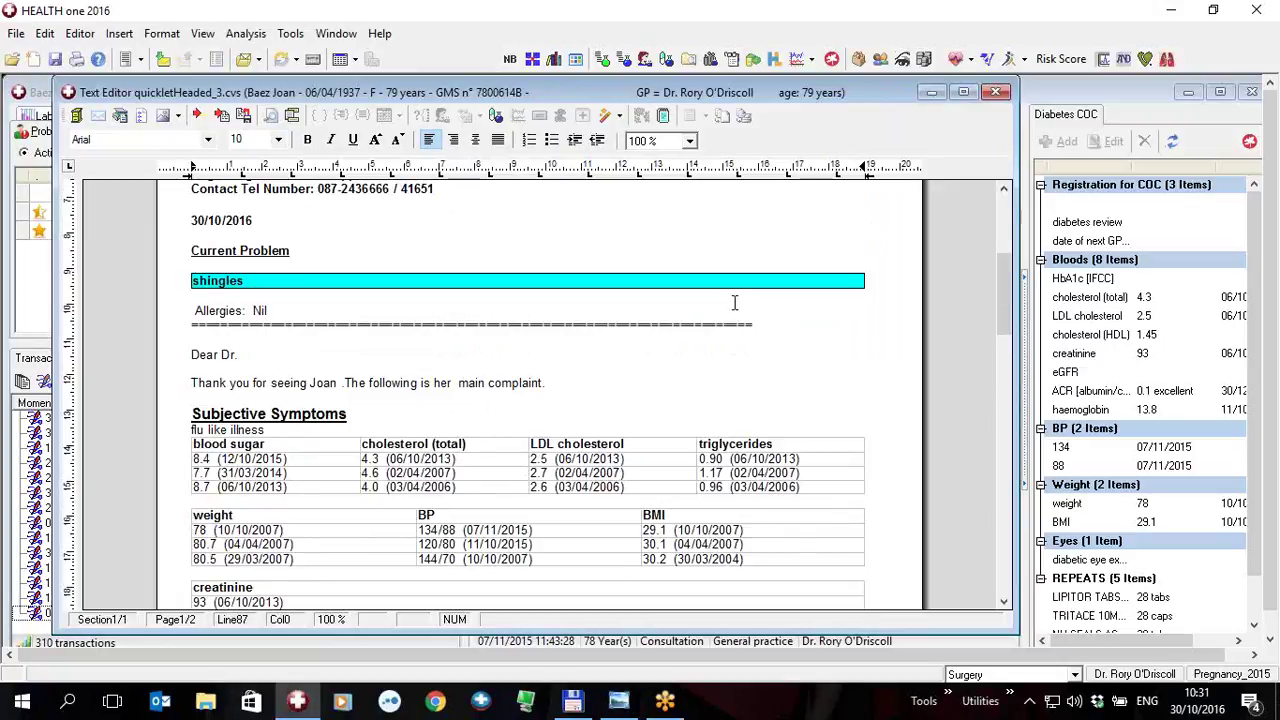
pyautogui.scroll(5, 734, 302)
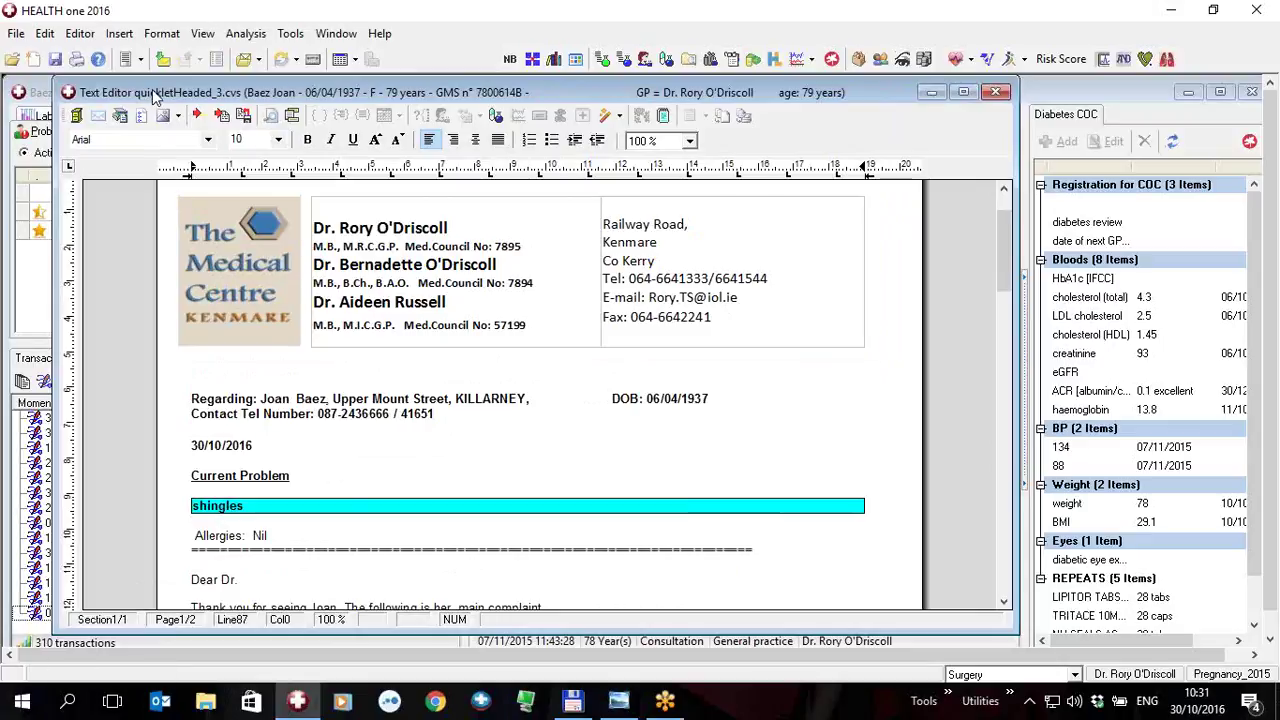
pyautogui.click(128, 59)
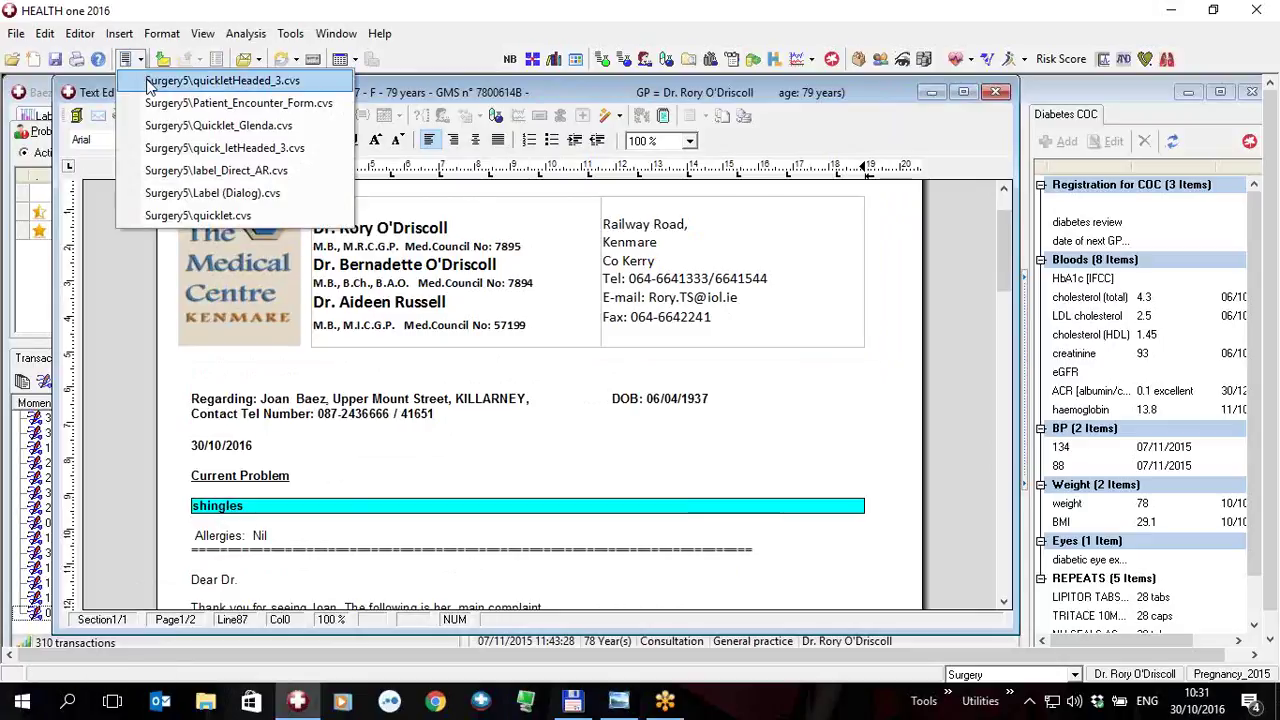
pyautogui.click(150, 82)
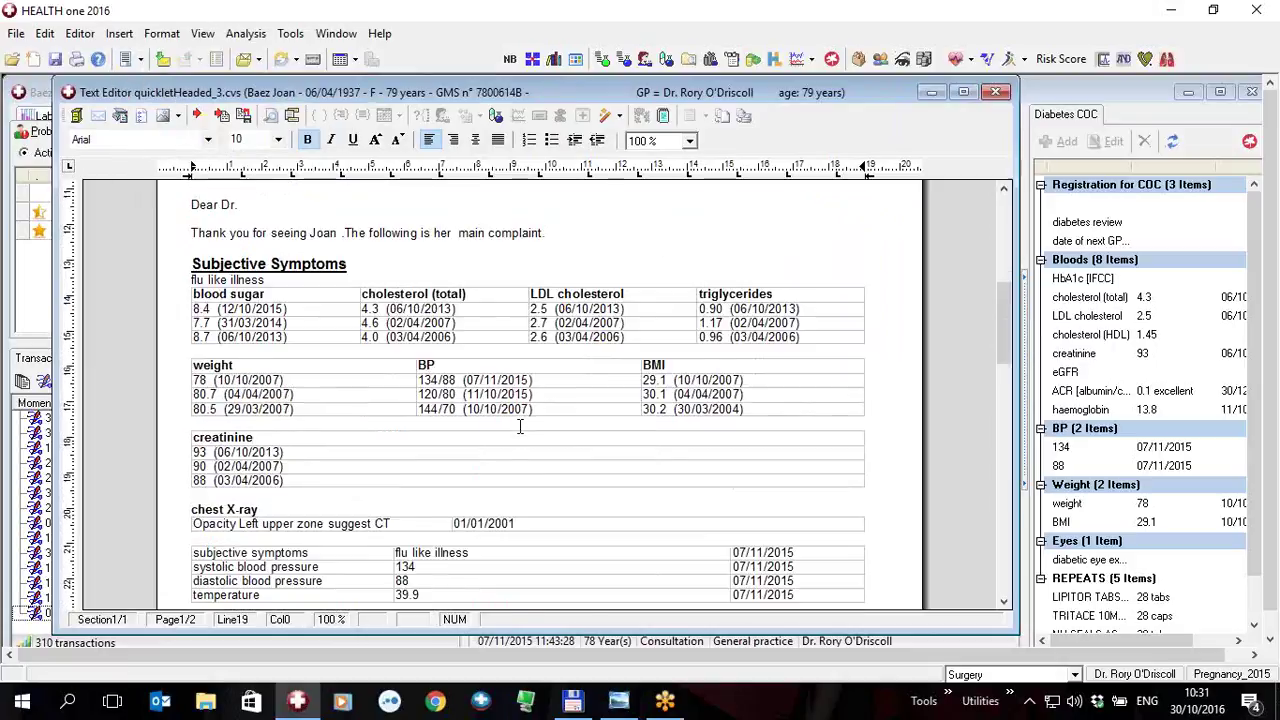
pyautogui.click(619, 118)
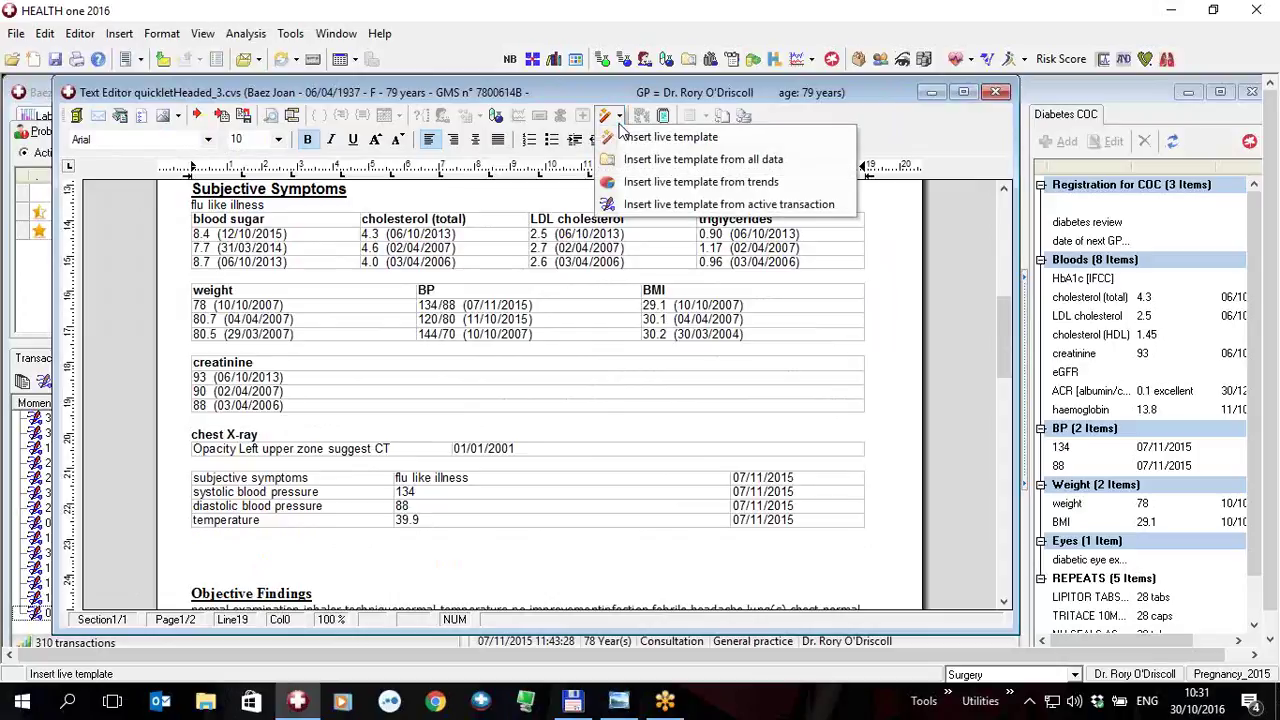
pyautogui.click(624, 145)
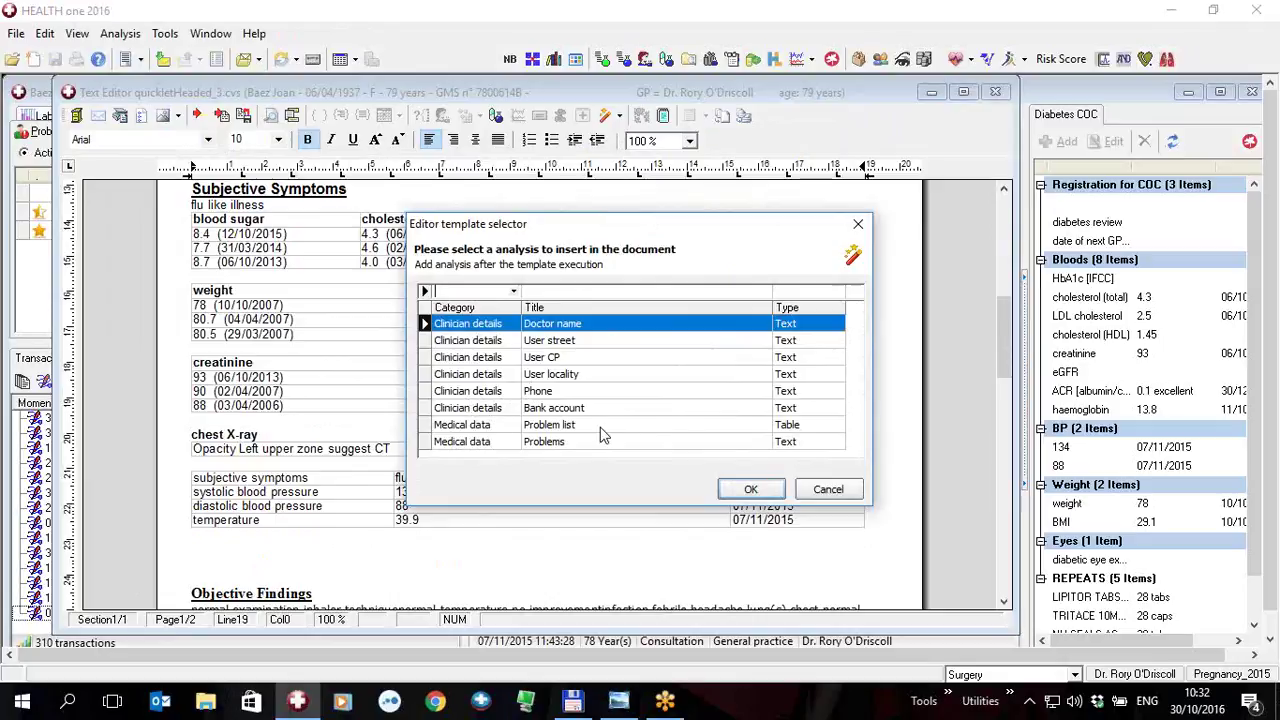
pyautogui.click(502, 443)
pyautogui.click(505, 410)
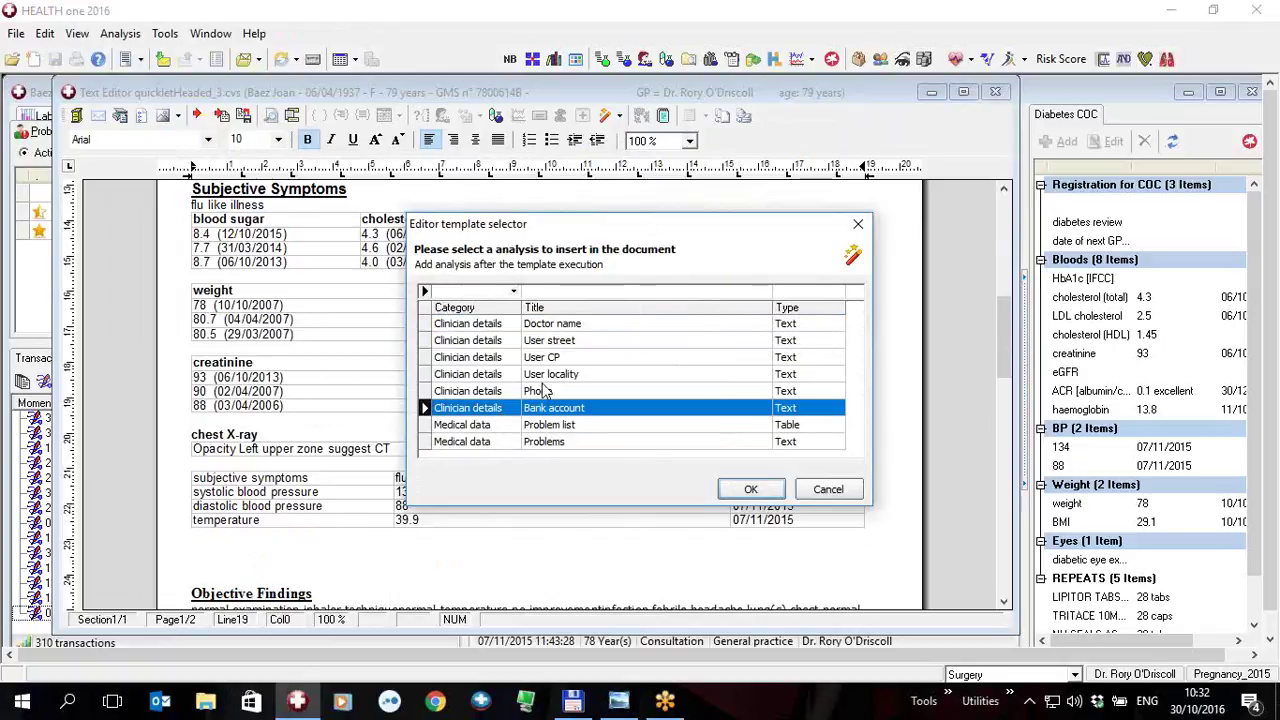
pyautogui.click(810, 492)
pyautogui.click(619, 116)
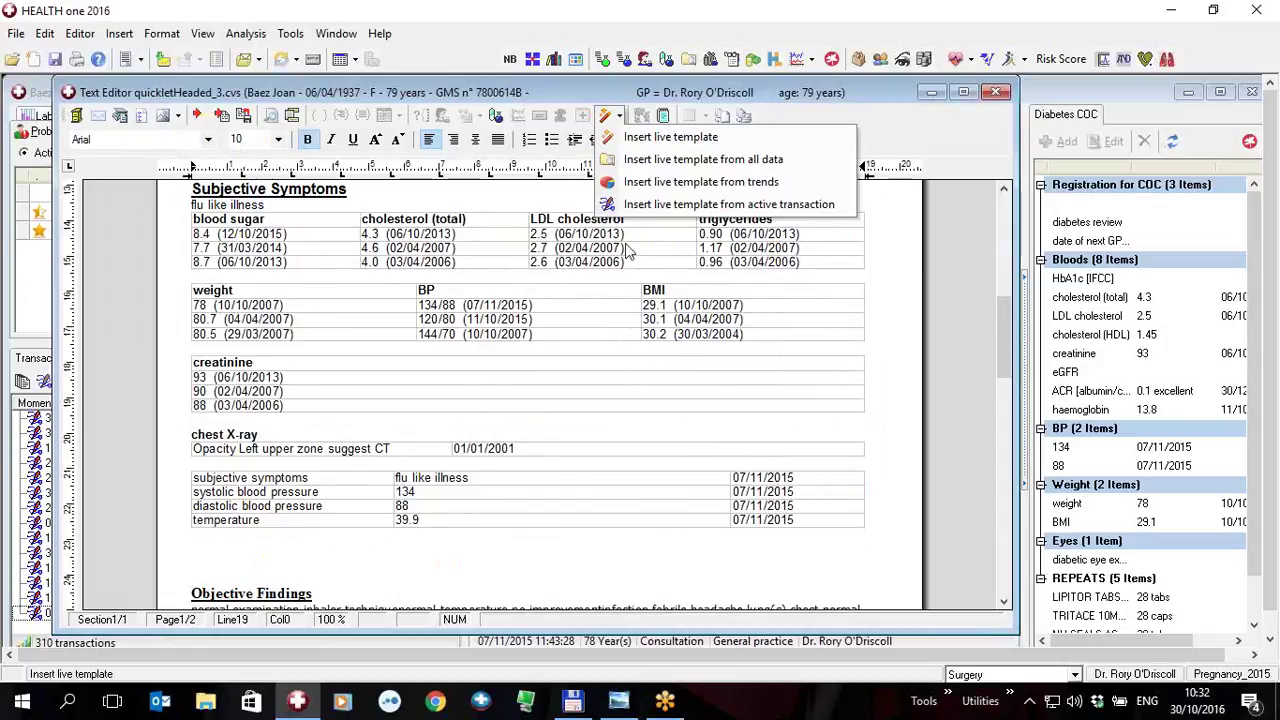
pyautogui.click(617, 312)
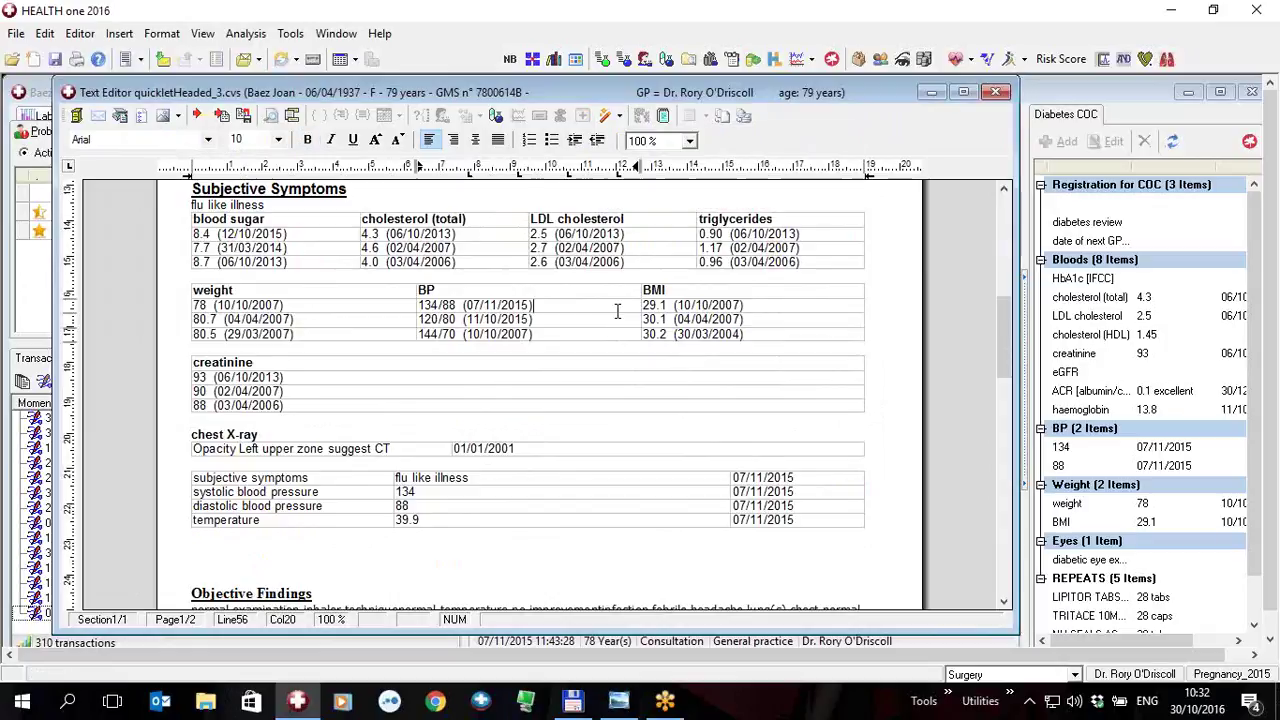
# Close the letter and archive it in the HCR as a multimedia object with the filename quickletHeaded_3.rtf.
pyautogui.click(996, 92)
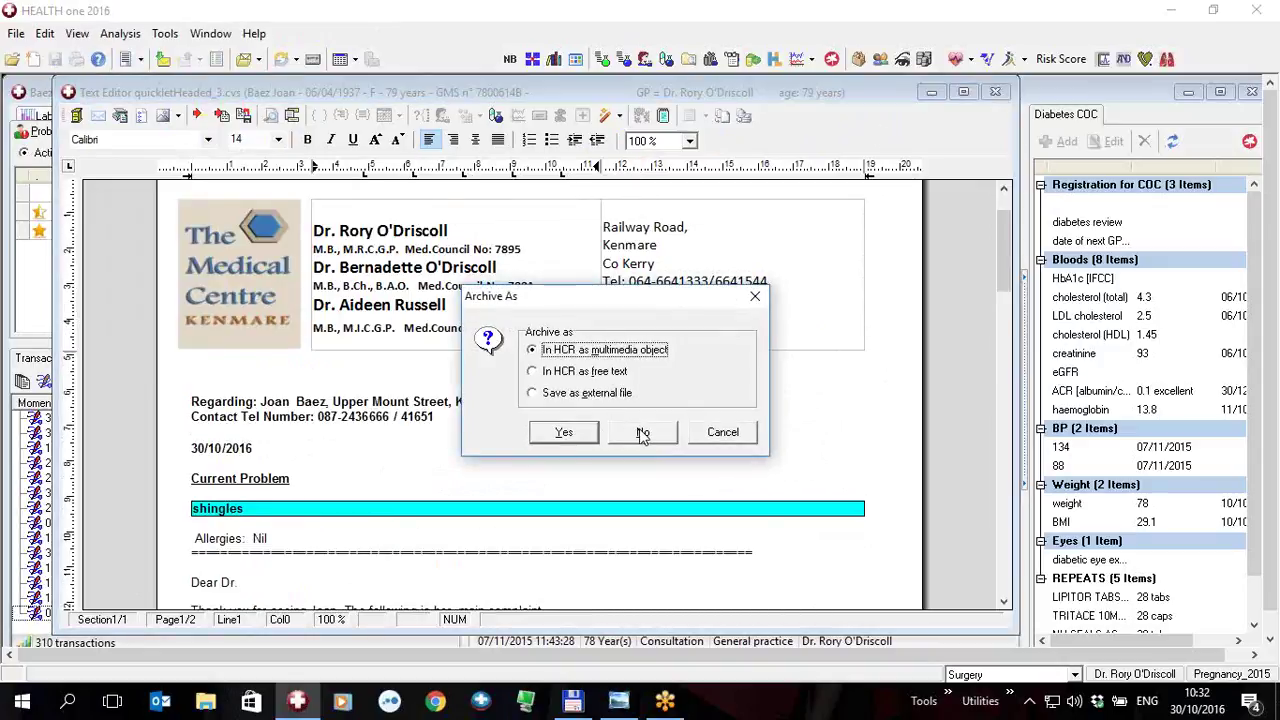
pyautogui.click(580, 435)
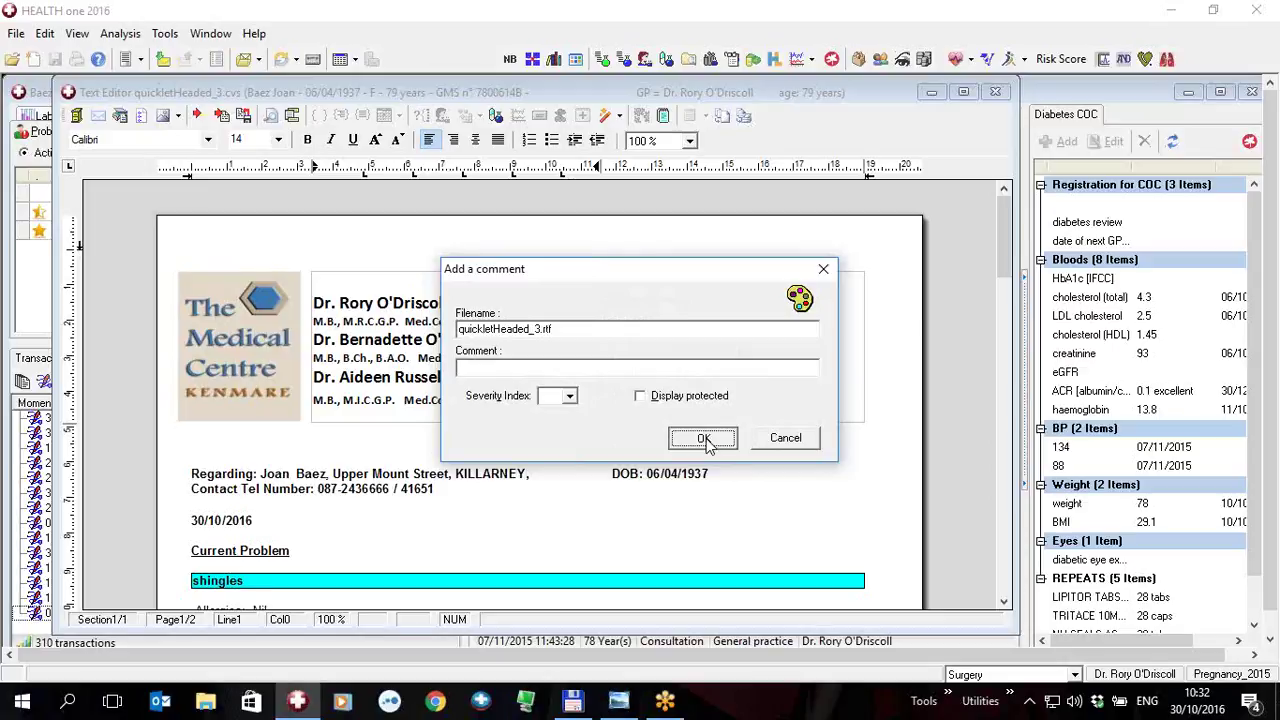
pyautogui.click(704, 438)
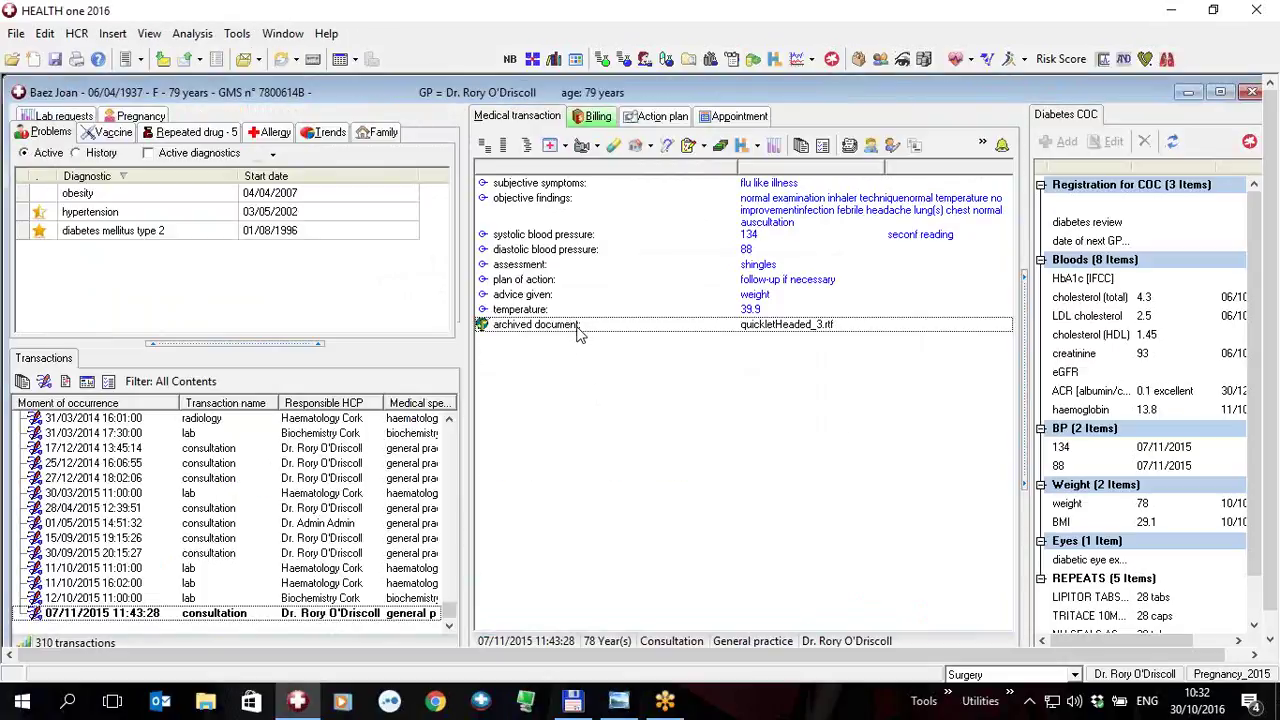
# Reopen the archived letter from the consultation, check its inserted data tables, and close it.
pyautogui.doubleClick(578, 333)
pyautogui.scroll(-5, 537, 372)
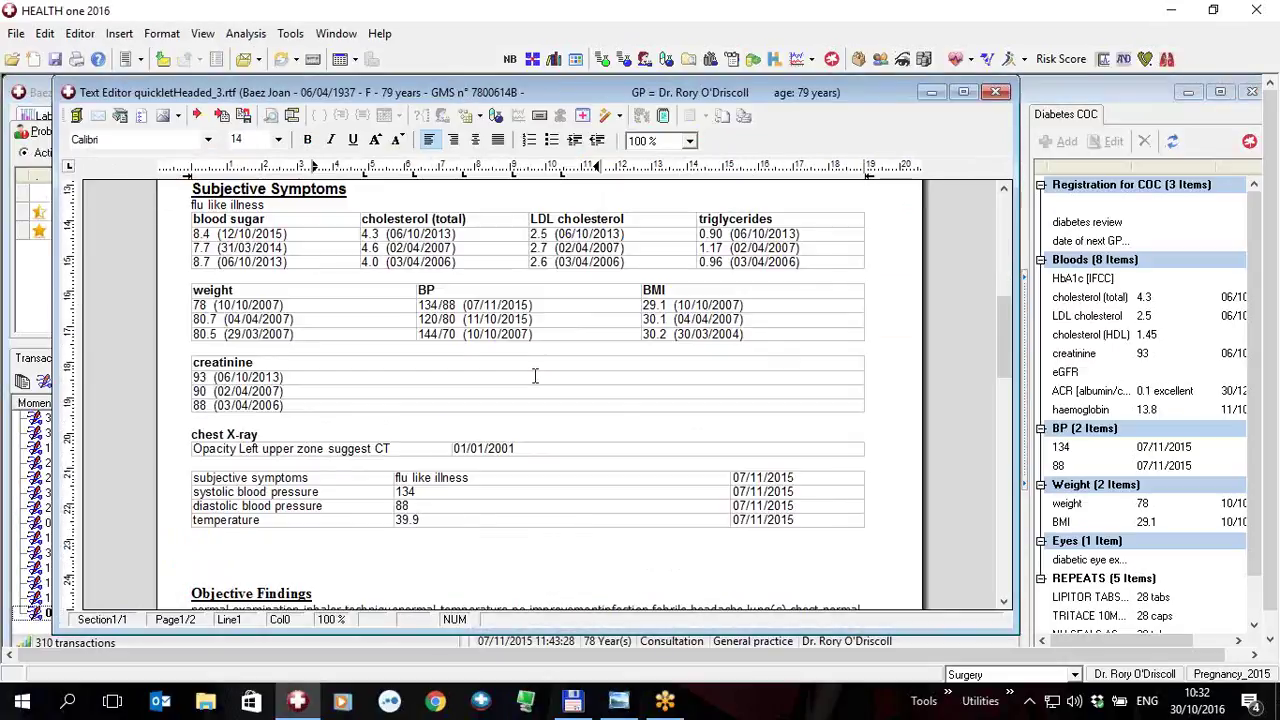
pyautogui.scroll(3, 535, 375)
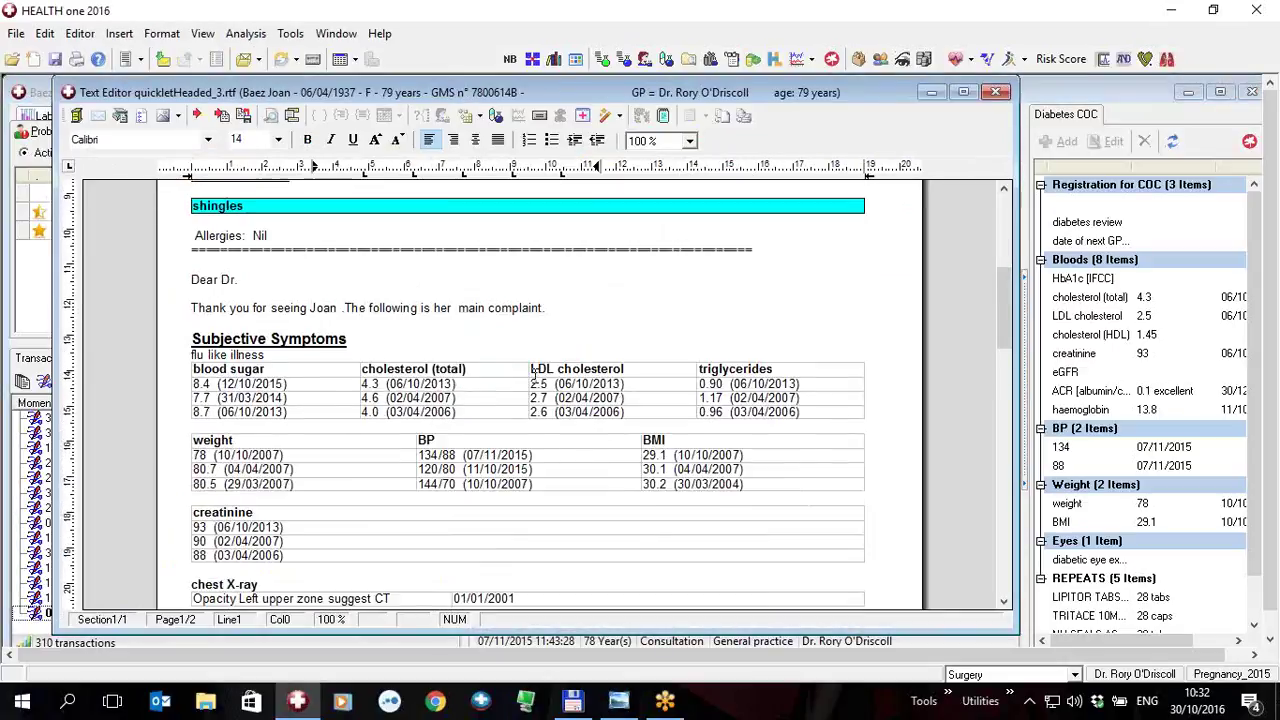
pyautogui.click(995, 92)
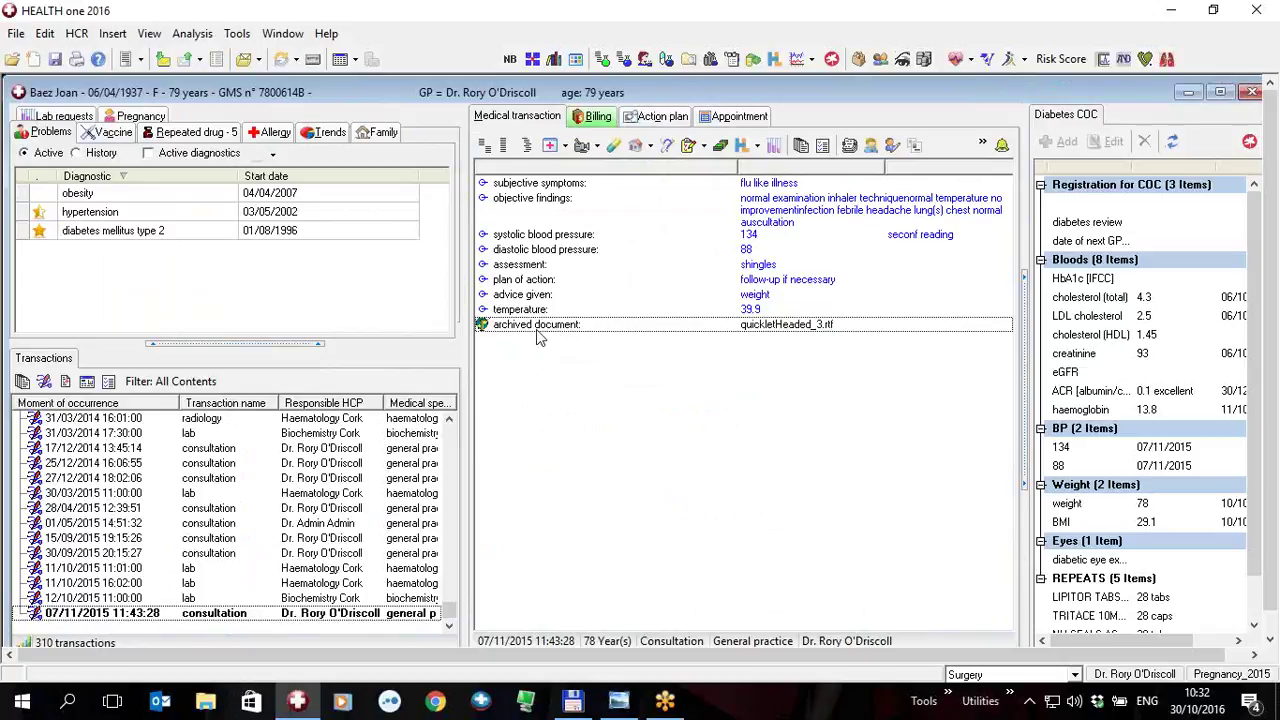
# Create a new letter from the template Surgery5\quickletHeaded_3.cvs and place the cursor below the Objective Findings text.
pyautogui.click(141, 60)
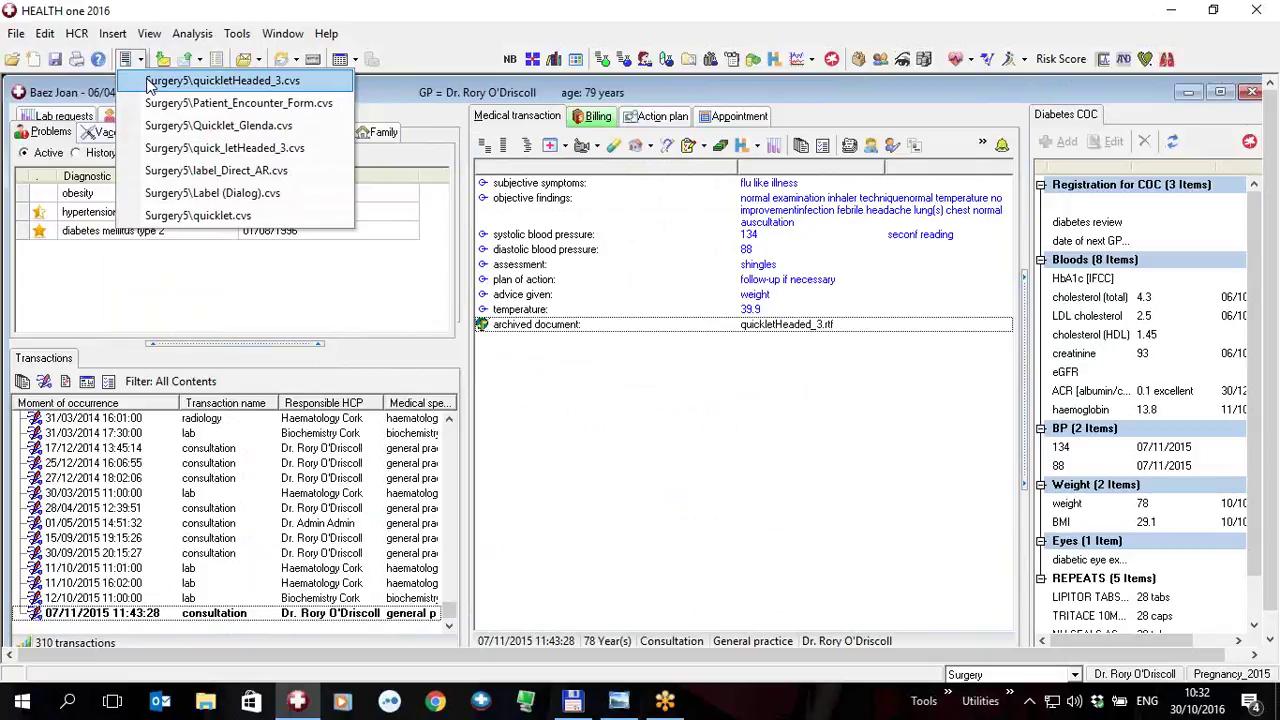
pyautogui.click(150, 81)
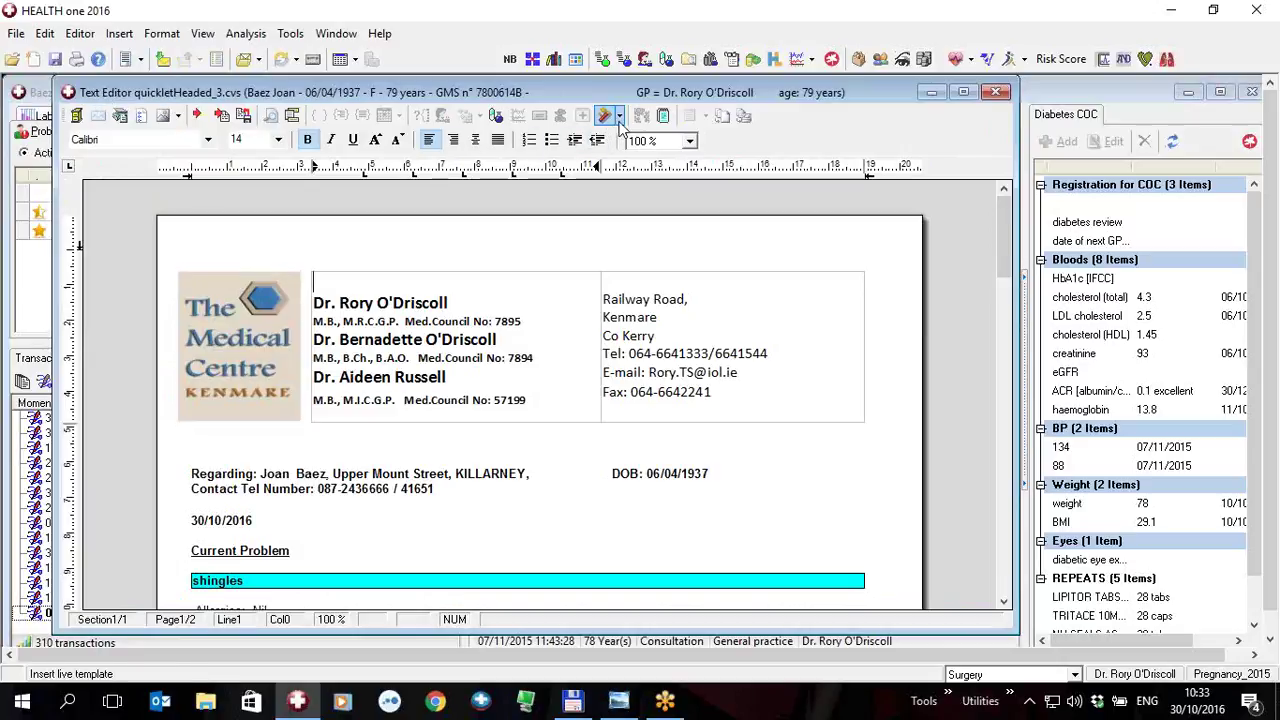
pyautogui.click(398, 516)
pyautogui.scroll(-5, 404, 482)
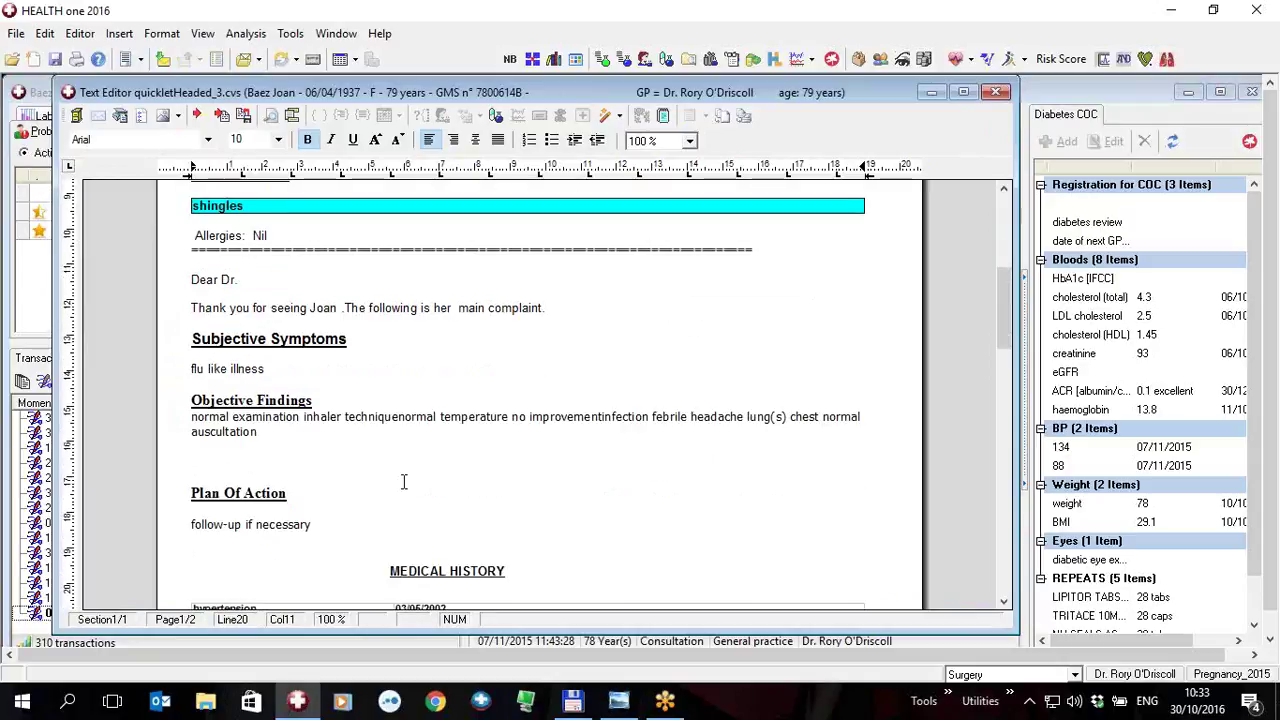
pyautogui.click(290, 460)
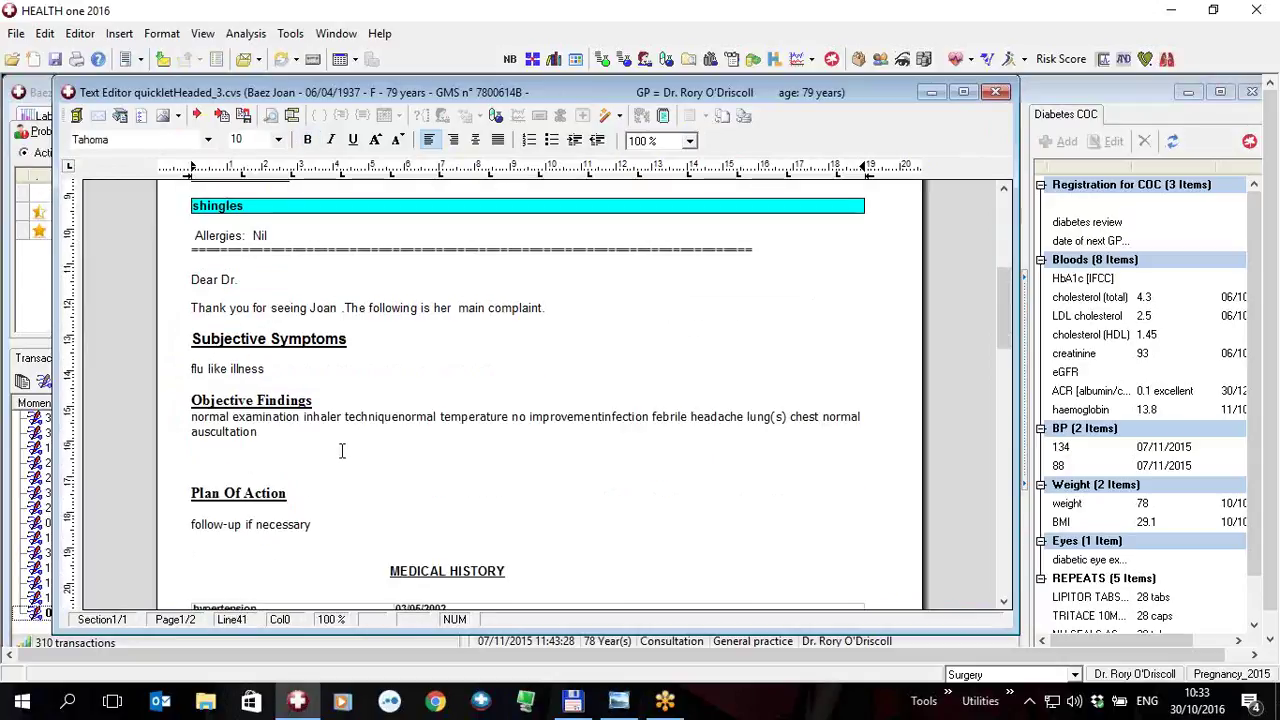
# Insert the last 3 dated values of total cholesterol, LDL cholesterol, HbA1c and blood sugar from trends as a table below Objective Findings.
pyautogui.click(621, 122)
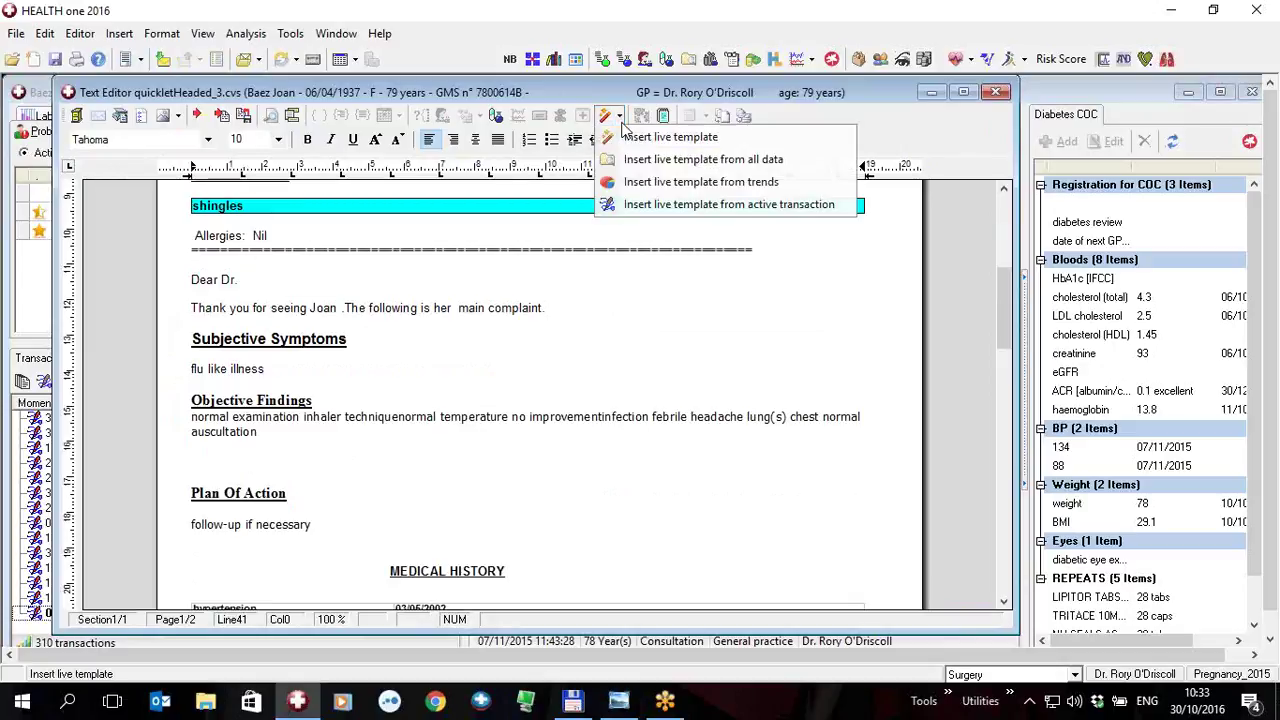
pyautogui.click(640, 186)
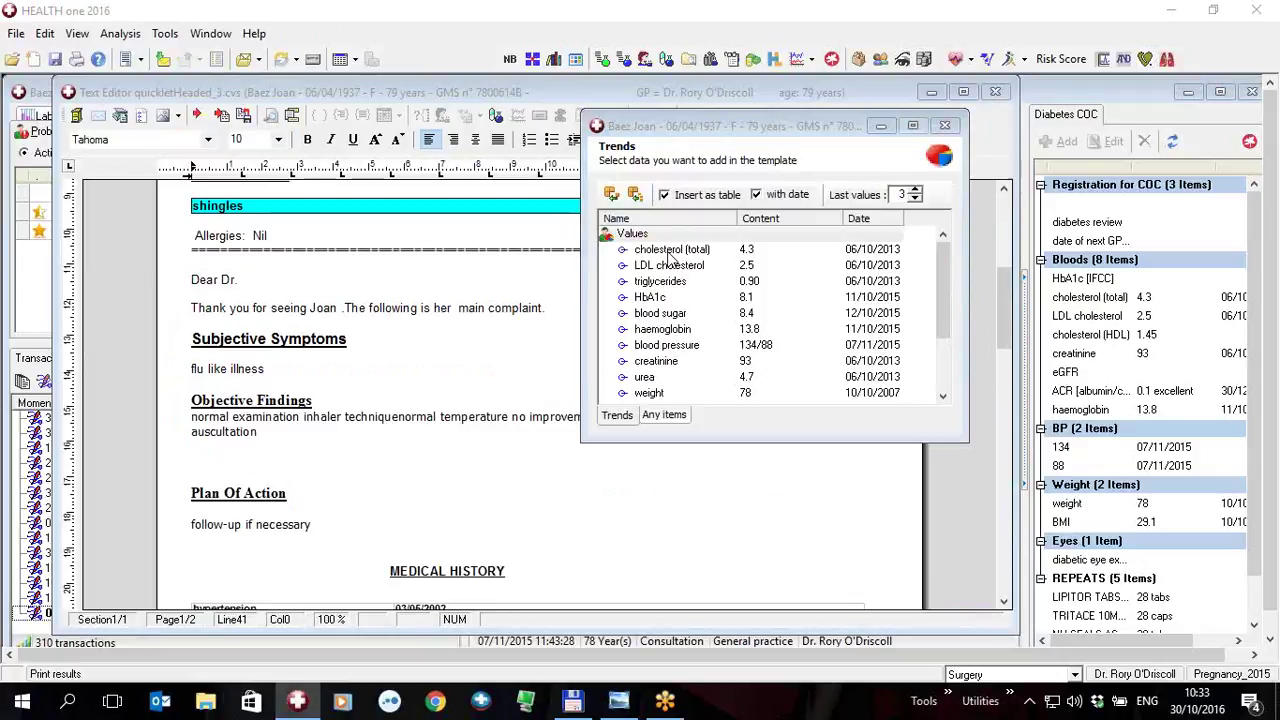
pyautogui.click(670, 252)
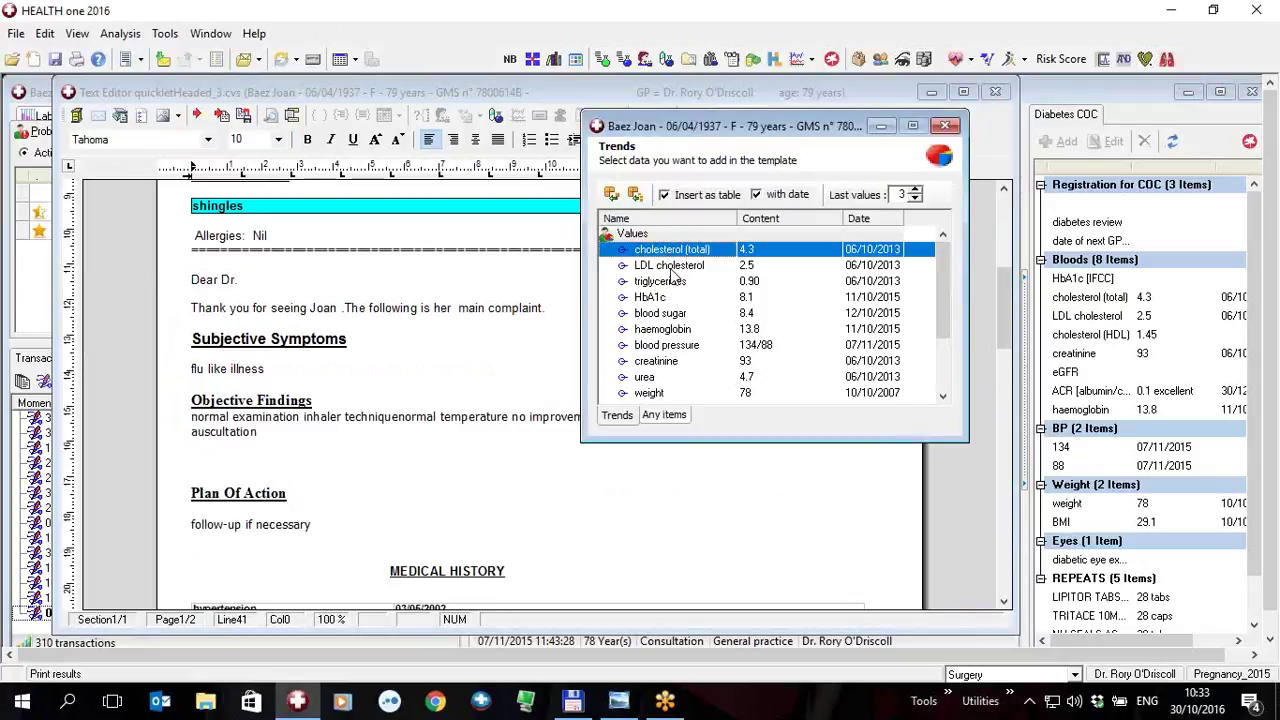
pyautogui.keyDown('ctrl'); pyautogui.click(670, 271); pyautogui.keyUp('ctrl')
pyautogui.keyDown('ctrl'); pyautogui.click(668, 297); pyautogui.keyUp('ctrl')
pyautogui.keyDown('ctrl'); pyautogui.click(668, 314); pyautogui.keyUp('ctrl')
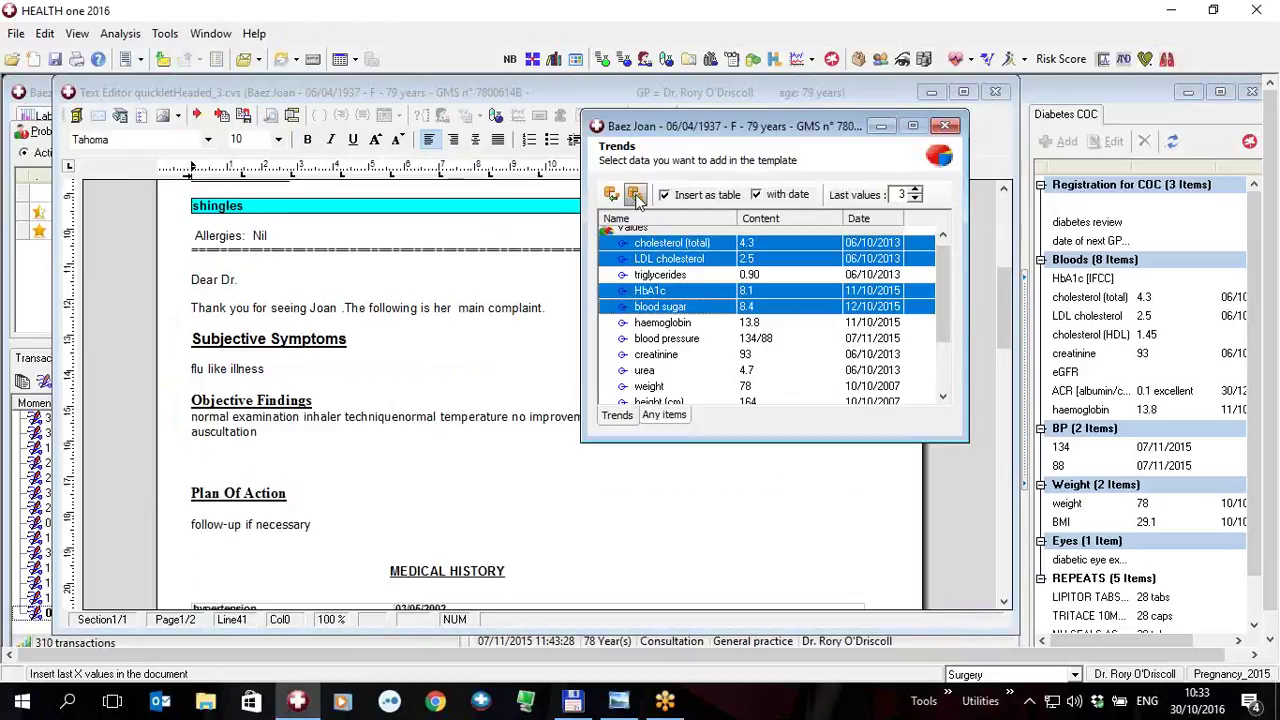
pyautogui.rightClick(670, 252)
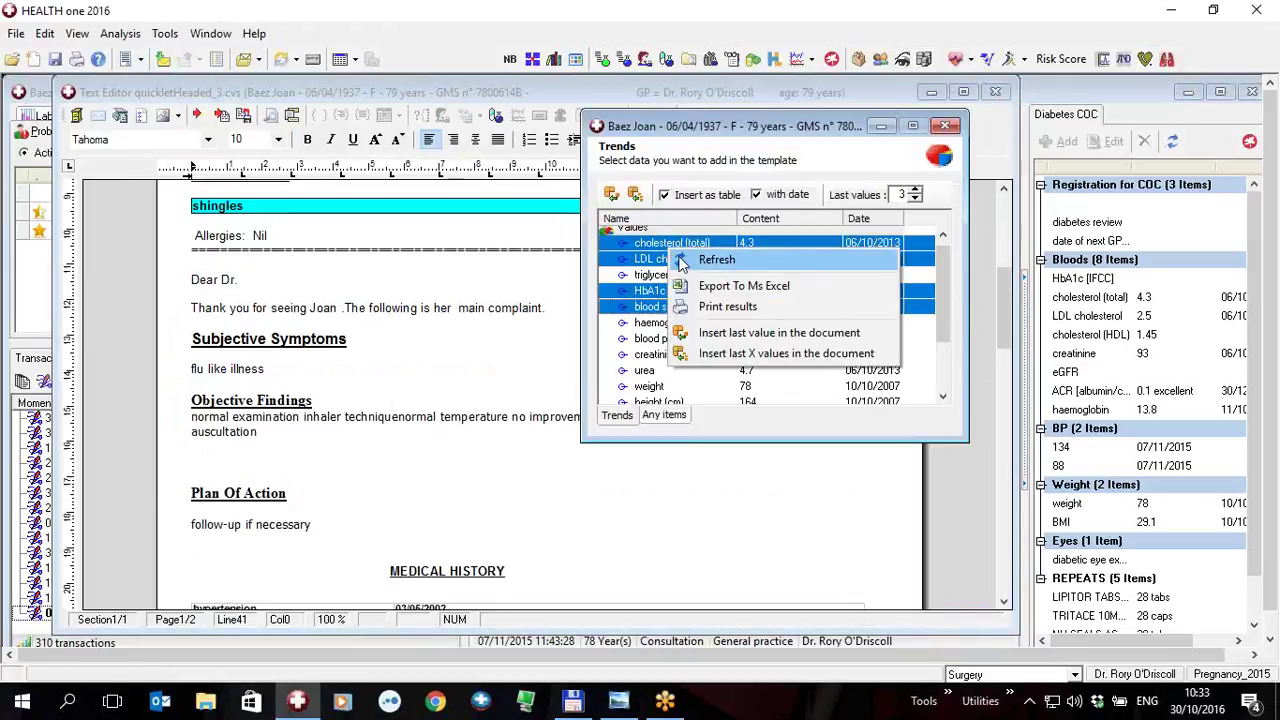
pyautogui.click(725, 353)
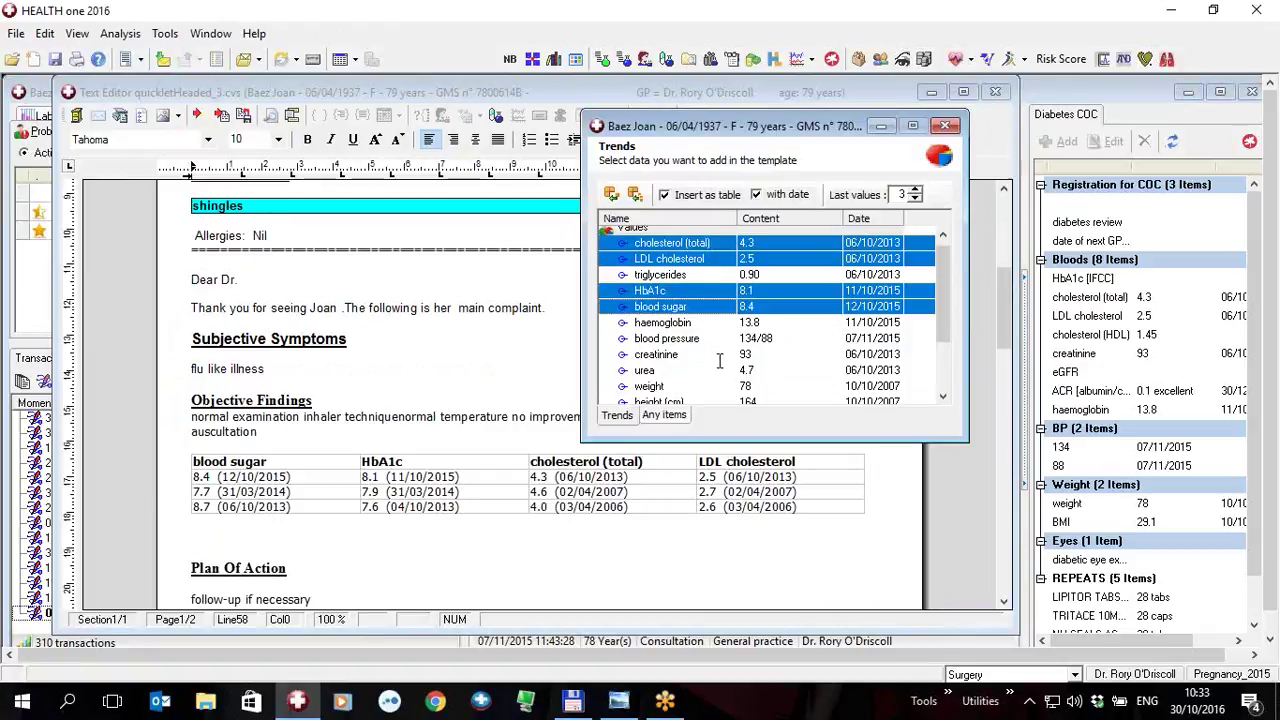